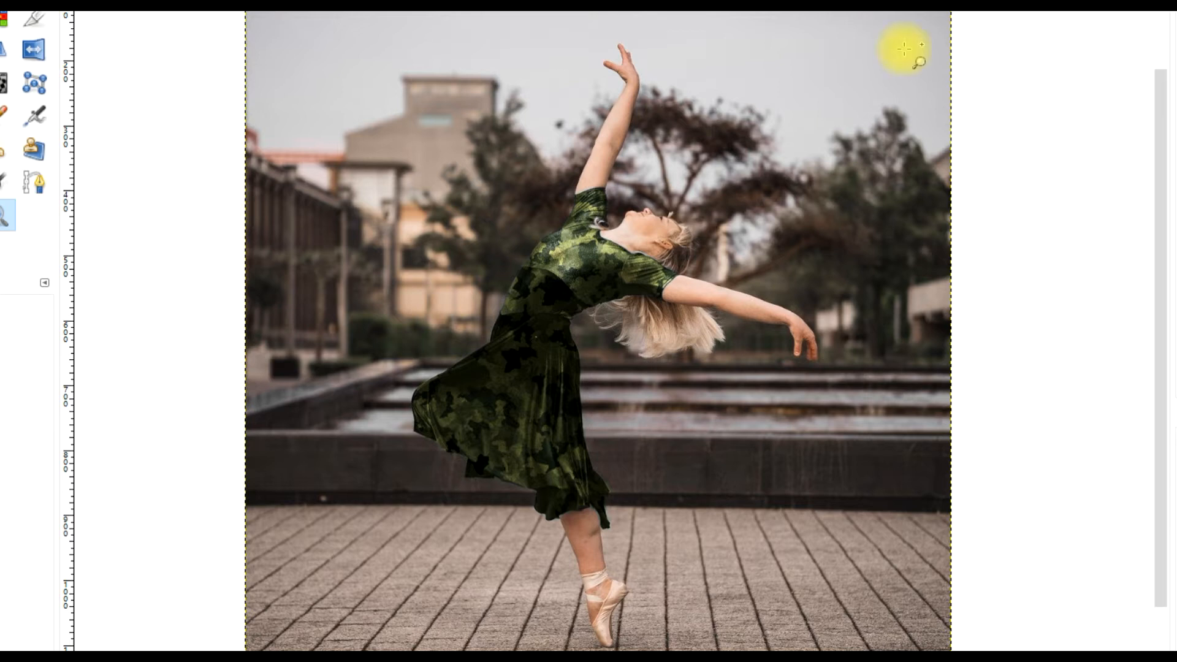
# Compare the dancer photo with and without the camouflage pattern on the dress
pyautogui.click(1175, 94)
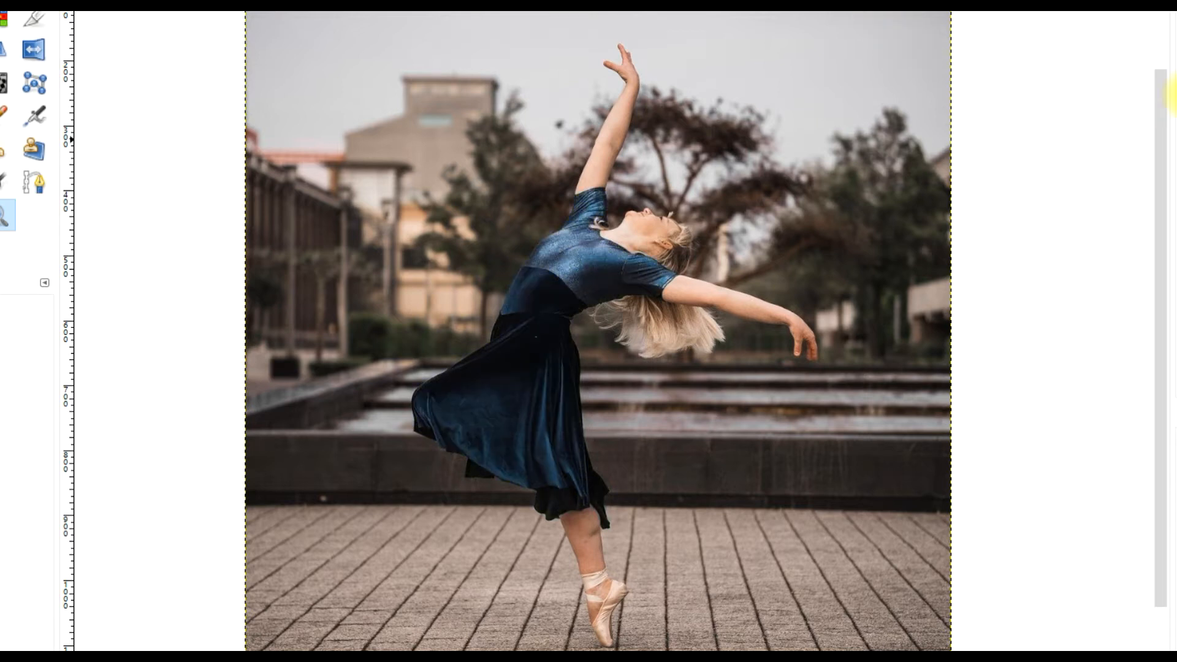
pyautogui.click(1174, 95)
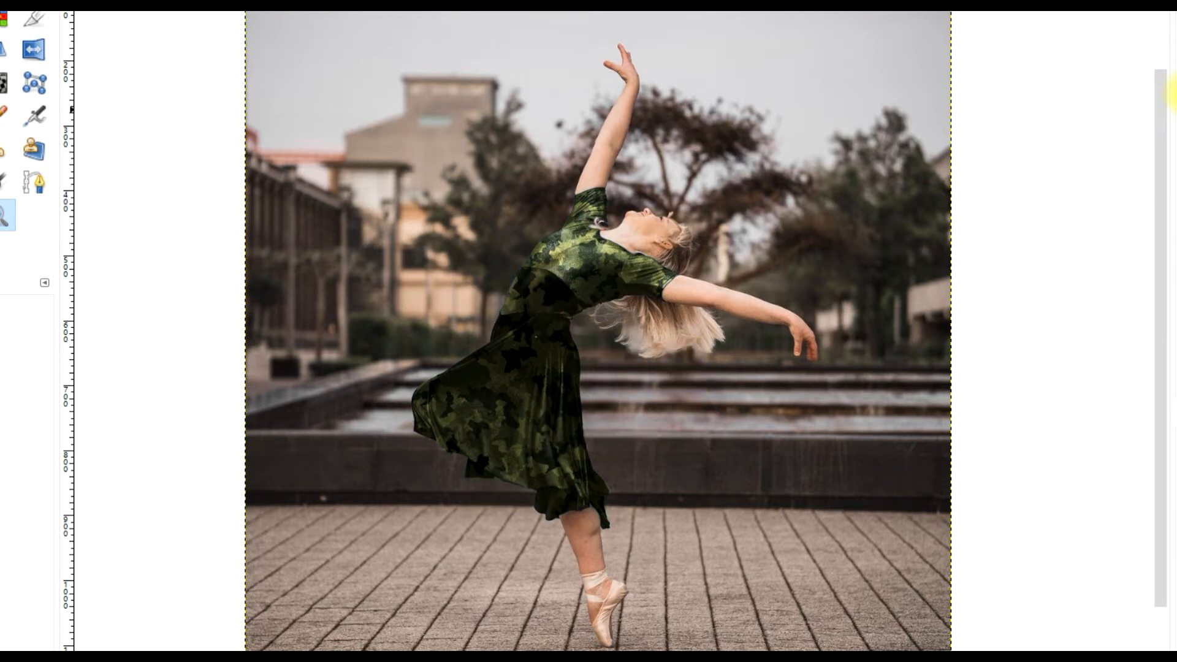
pyautogui.click(1174, 94)
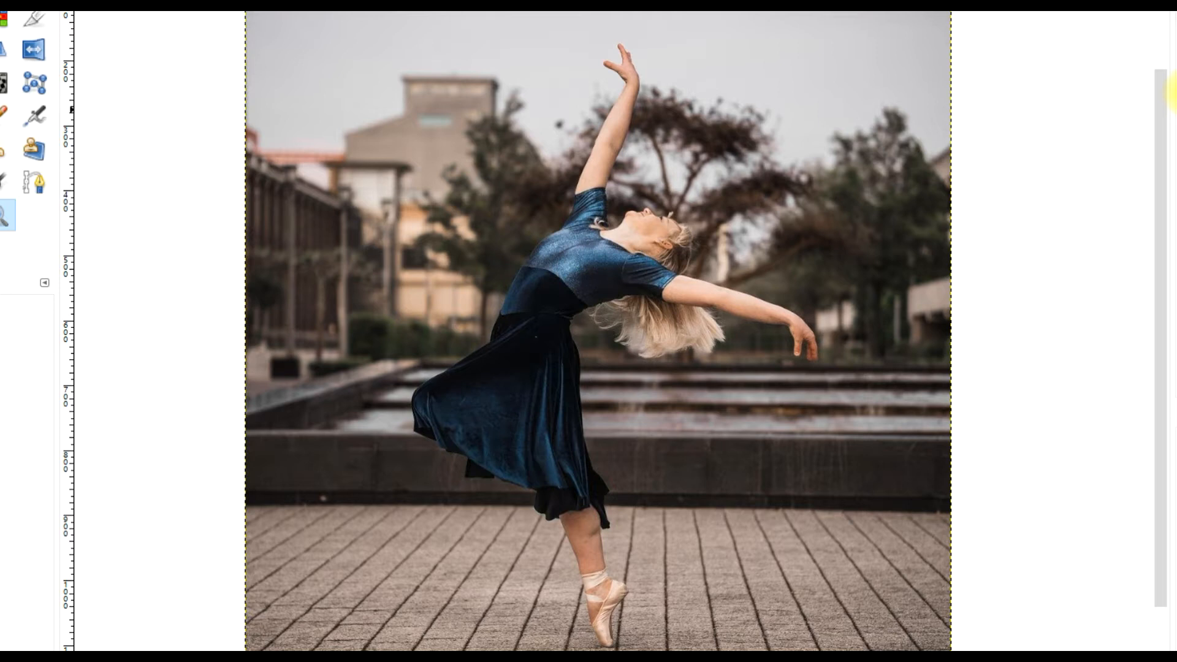
pyautogui.click(1175, 95)
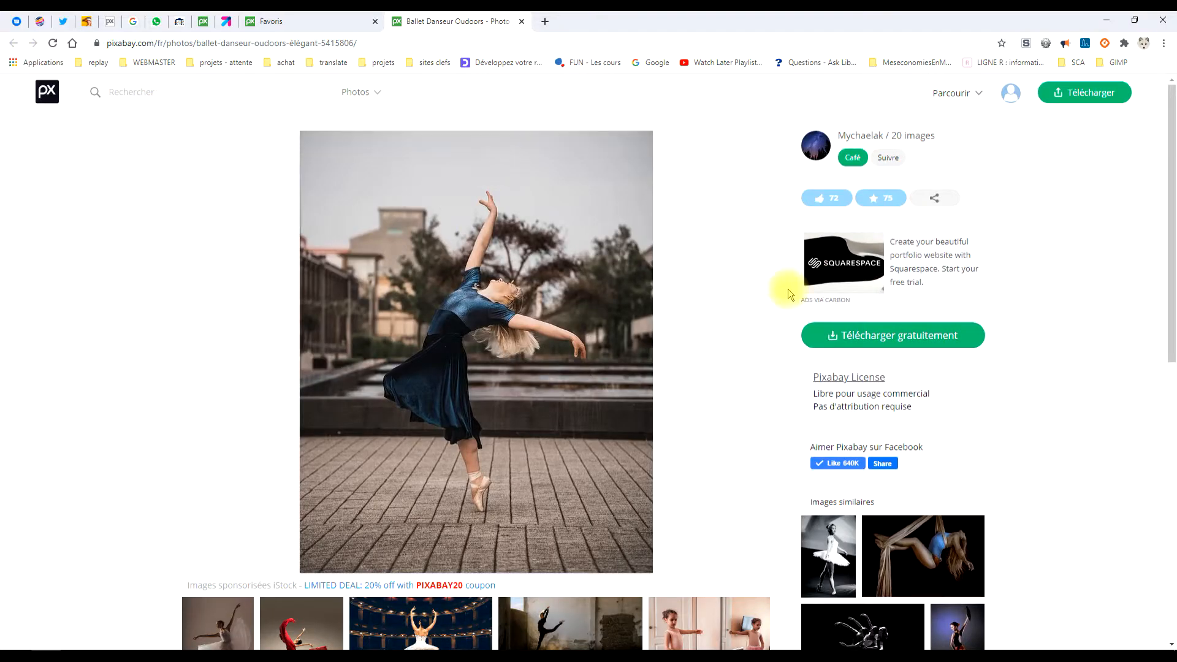
# Open the 1023×1280 version of the ballet dancer photo and copy the image
pyautogui.click(897, 336)
pyautogui.click(851, 389)
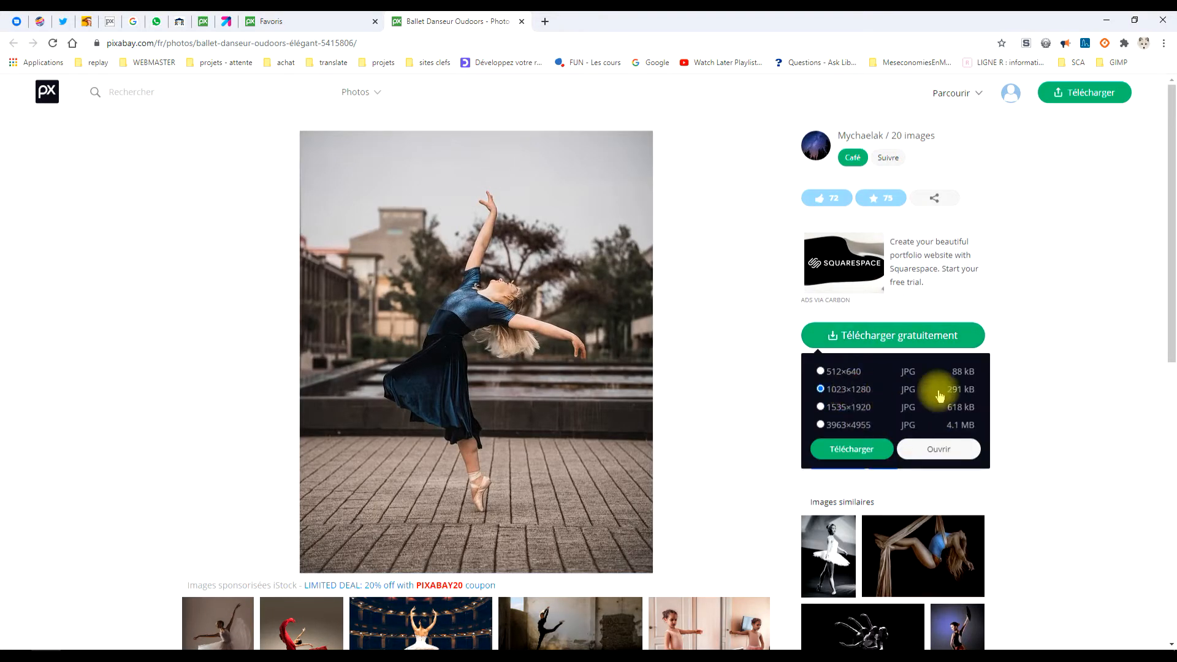
pyautogui.click(938, 449)
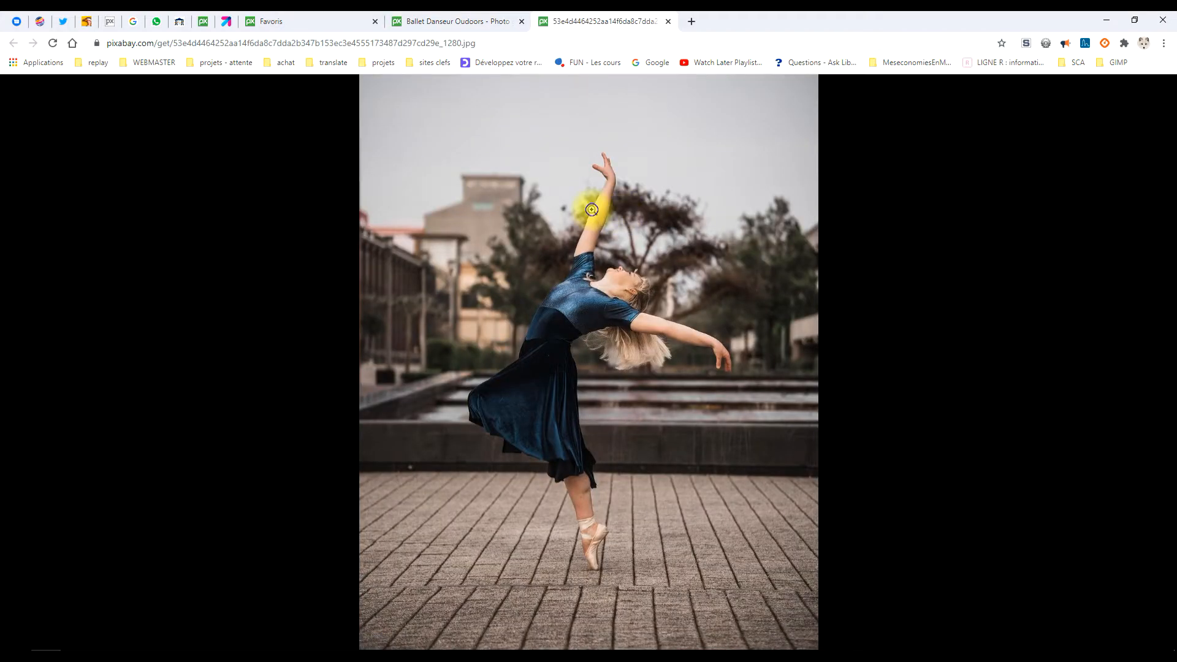
pyautogui.rightClick(592, 210)
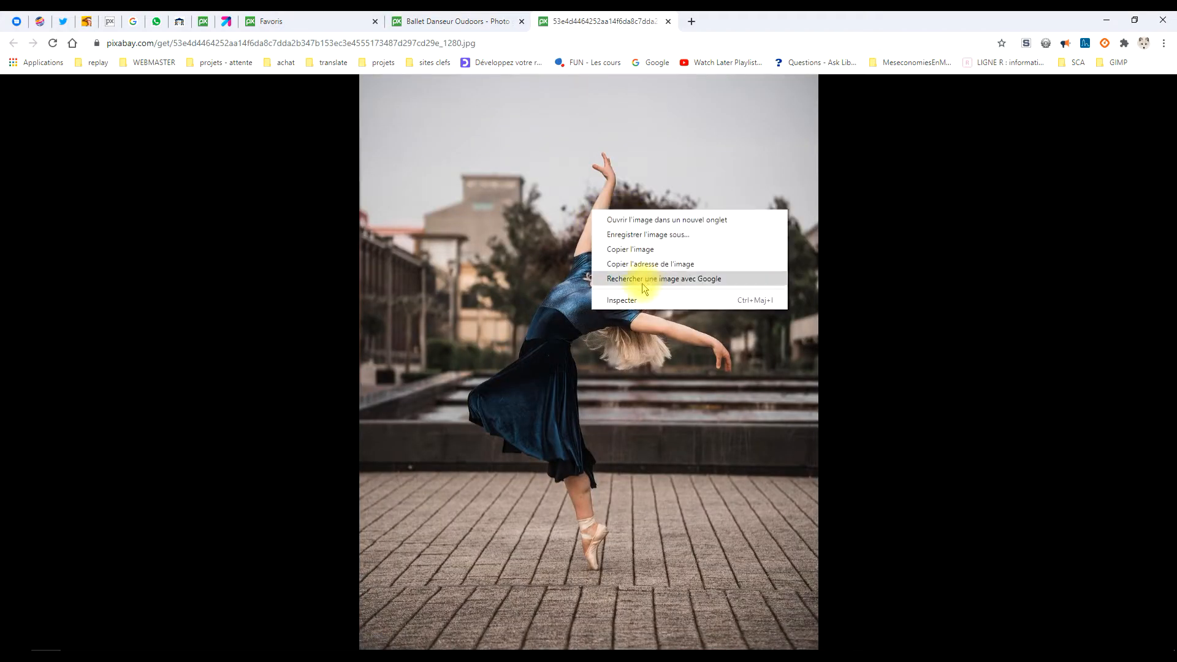
pyautogui.click(635, 254)
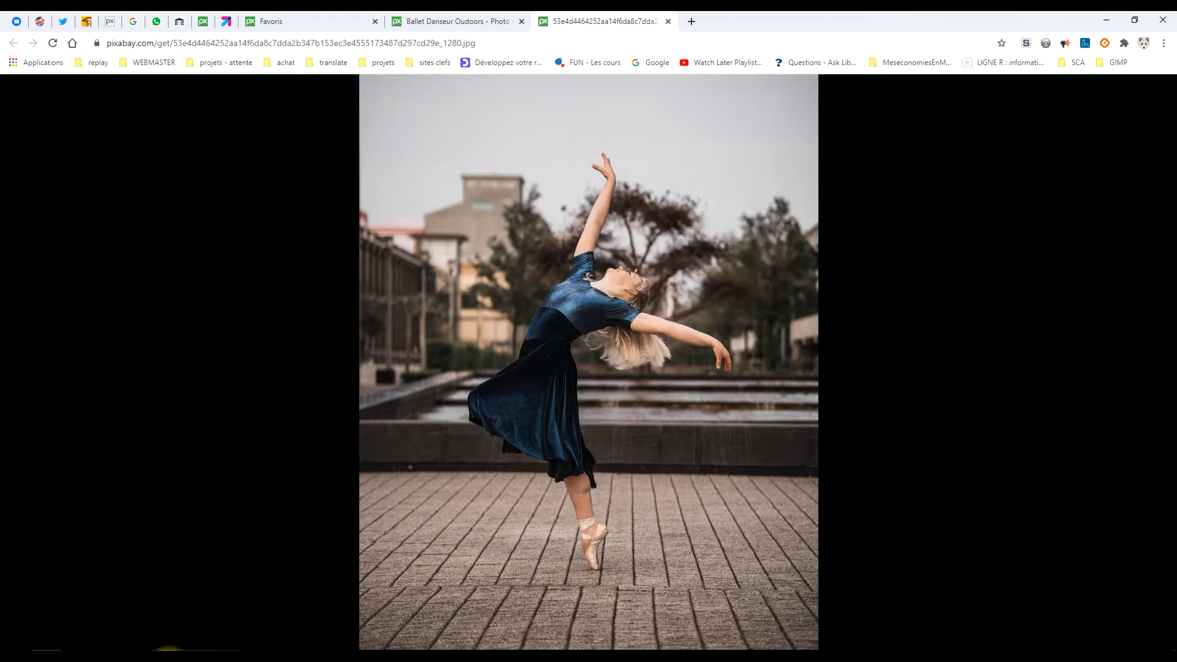
# Switch to GIMP and paste the copied dancer photo as a new image
pyautogui.click(184, 648)
pyautogui.click(47, 32)
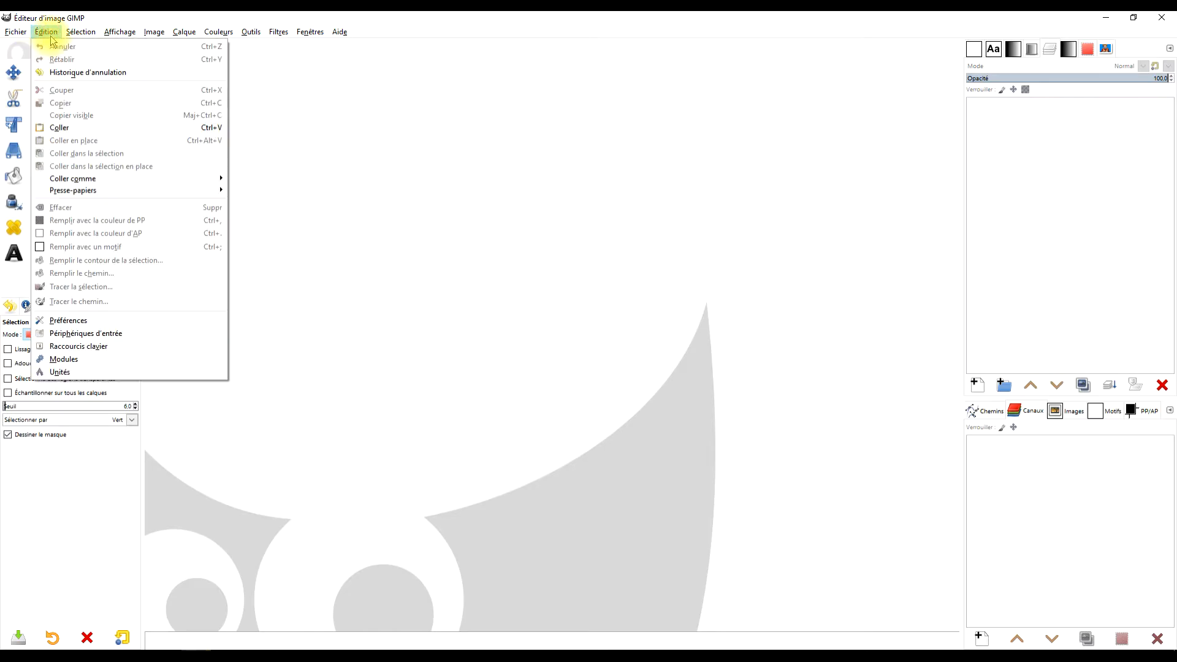
pyautogui.moveTo(188, 177)
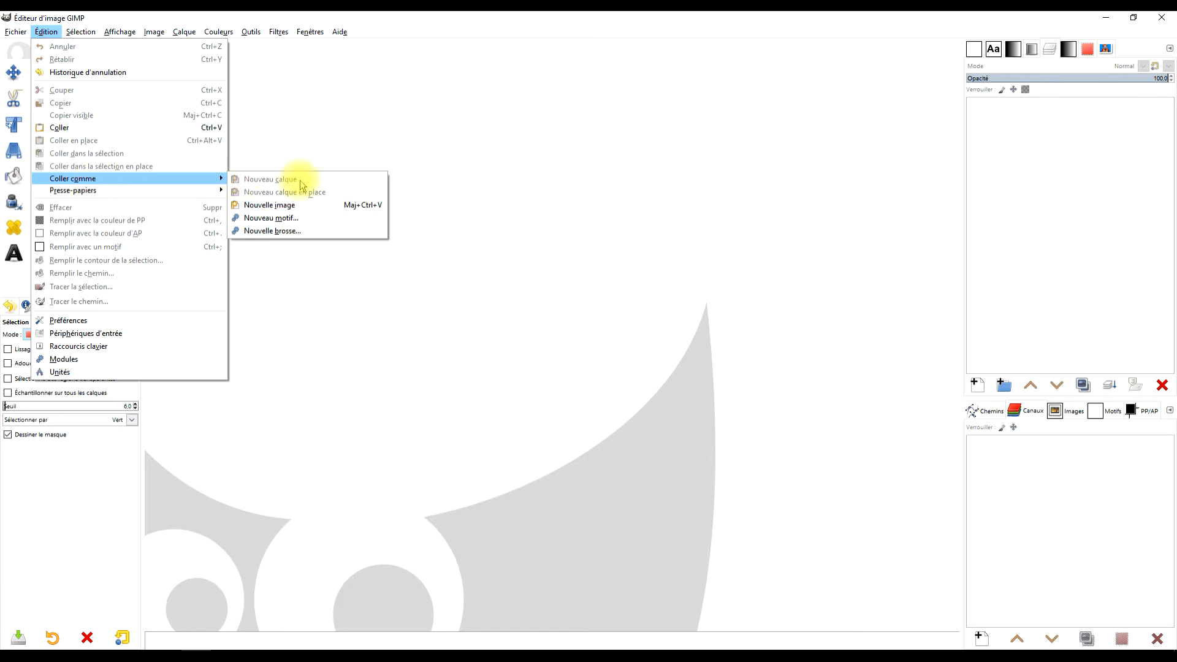
pyautogui.click(290, 204)
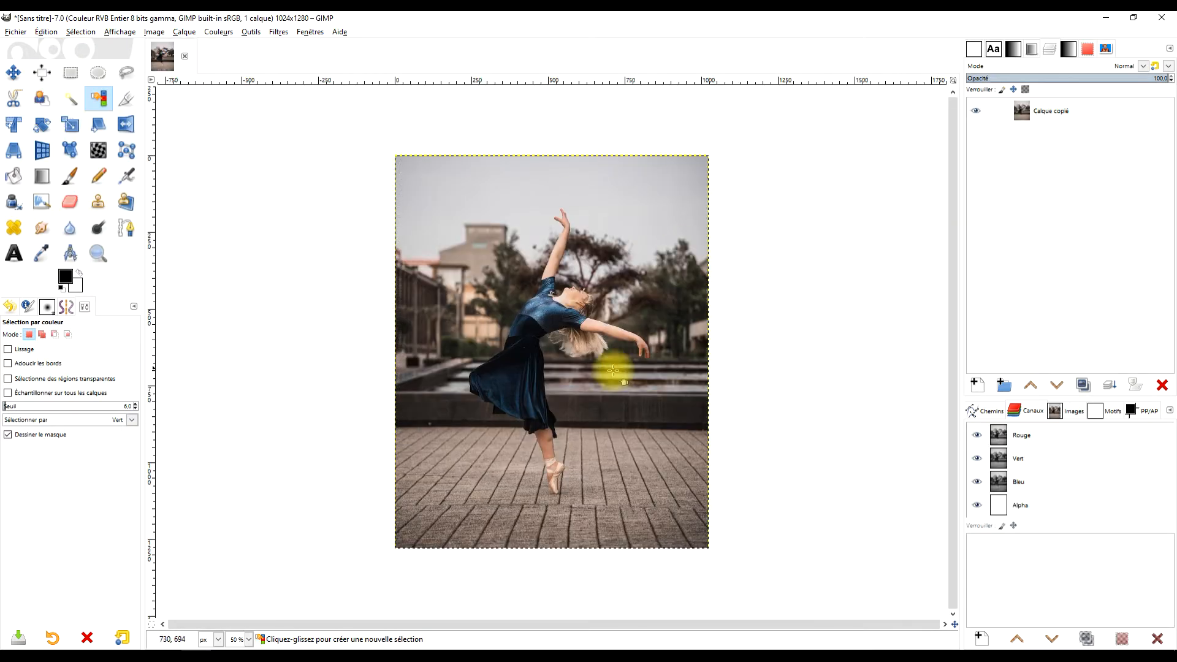
# Generate a camouflage pattern on a new layer with the G'MIC-Qt Camouflage filter, keeping its default colours and settings
pyautogui.keyDown('ctrl'); pyautogui.scroll(3, 576, 349); pyautogui.keyUp('ctrl')
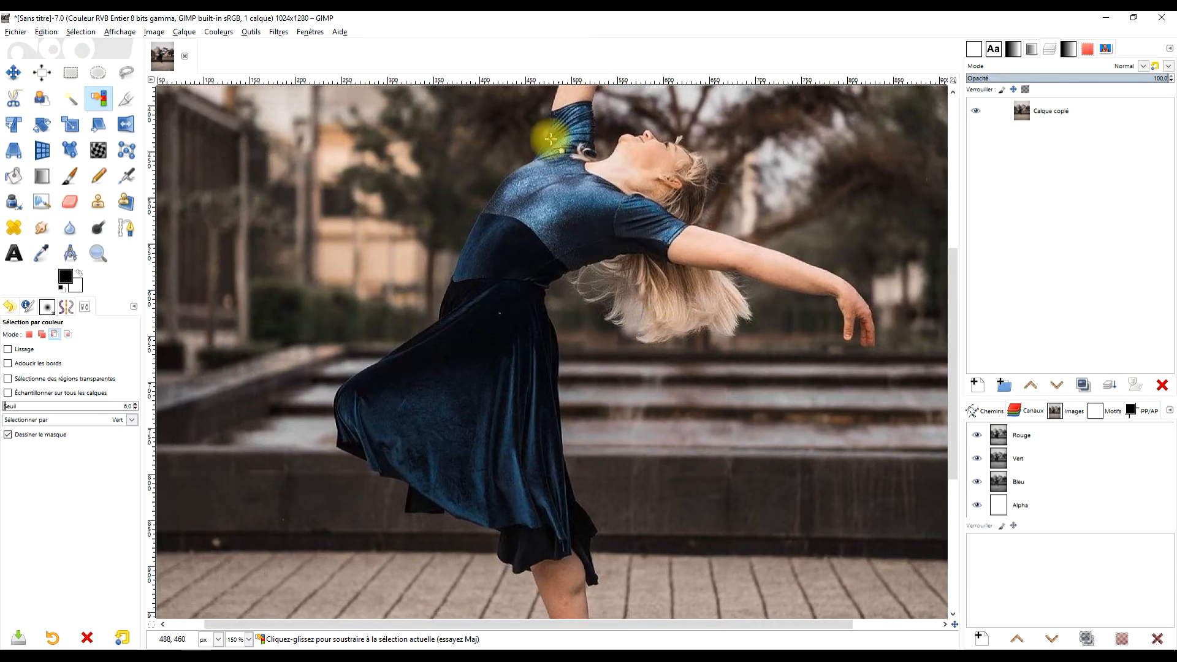
pyautogui.click(279, 34)
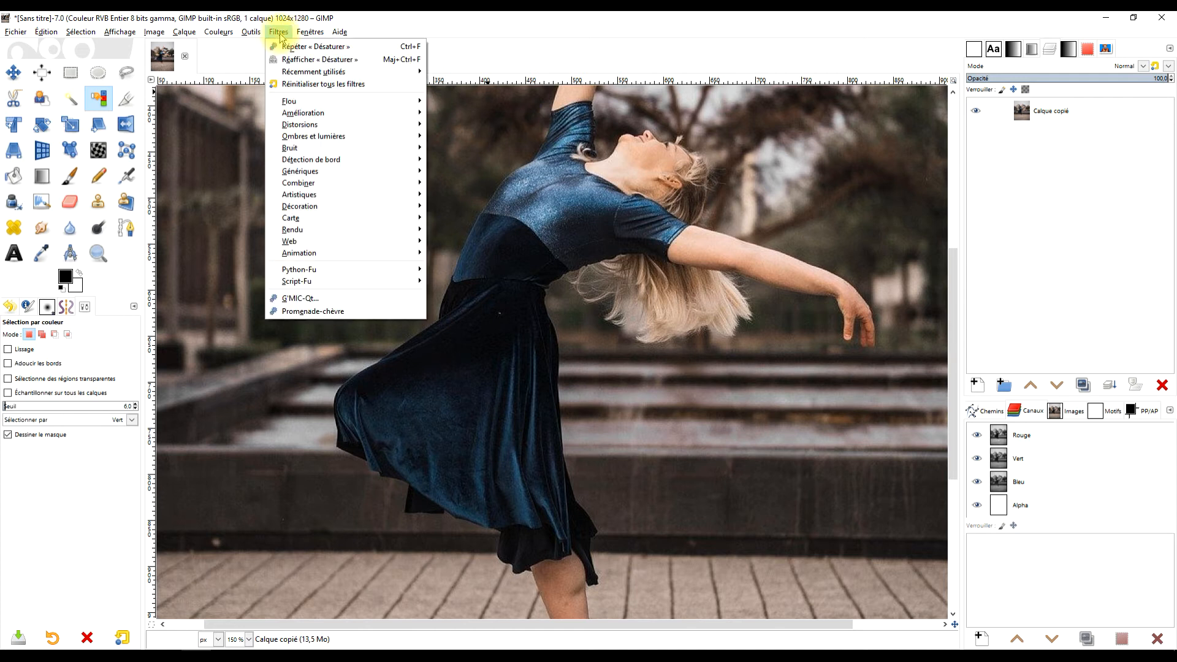
pyautogui.click(317, 299)
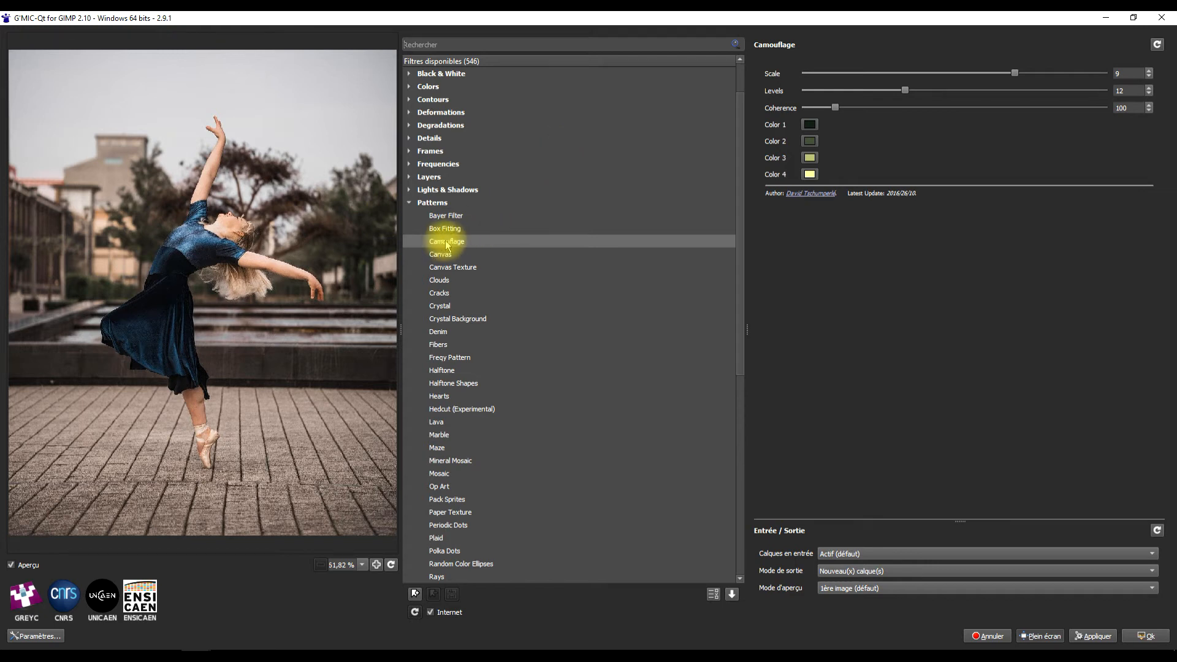
pyautogui.click(466, 48)
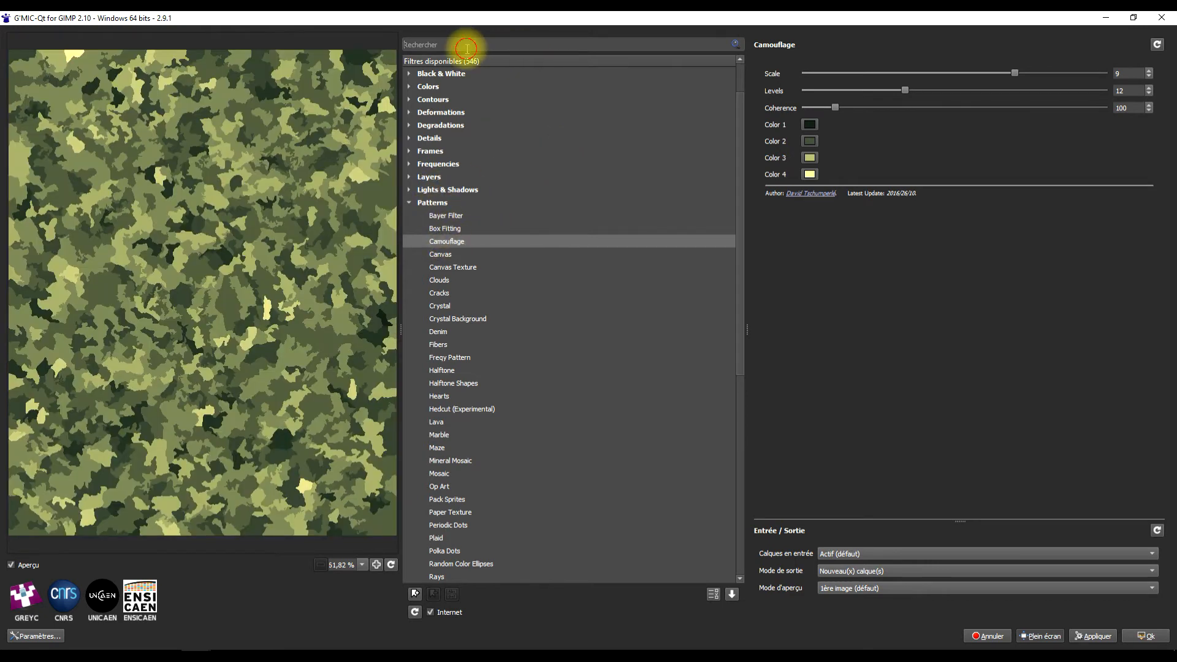
pyautogui.write('cam')
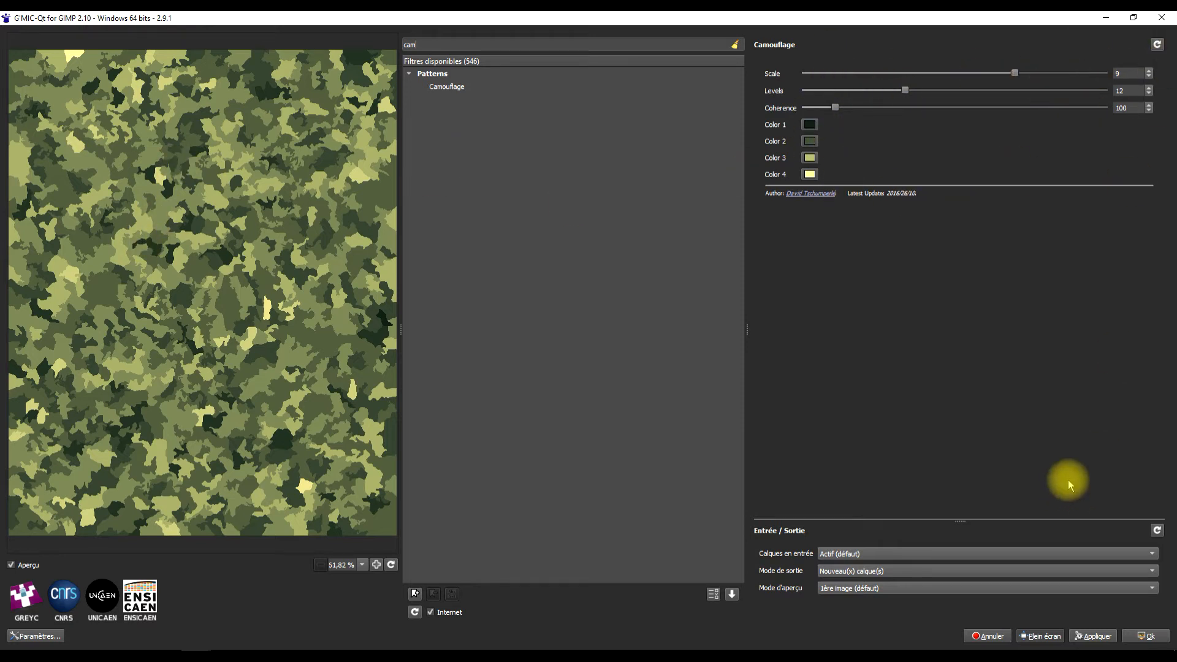
pyautogui.click(809, 125)
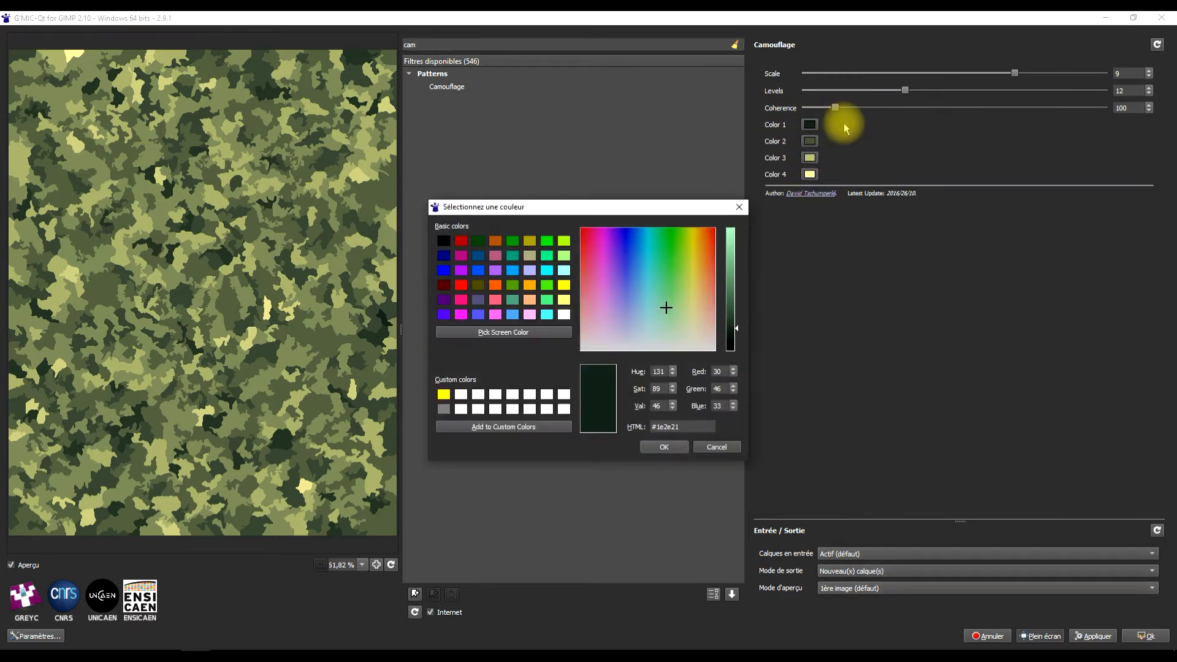
pyautogui.click(738, 205)
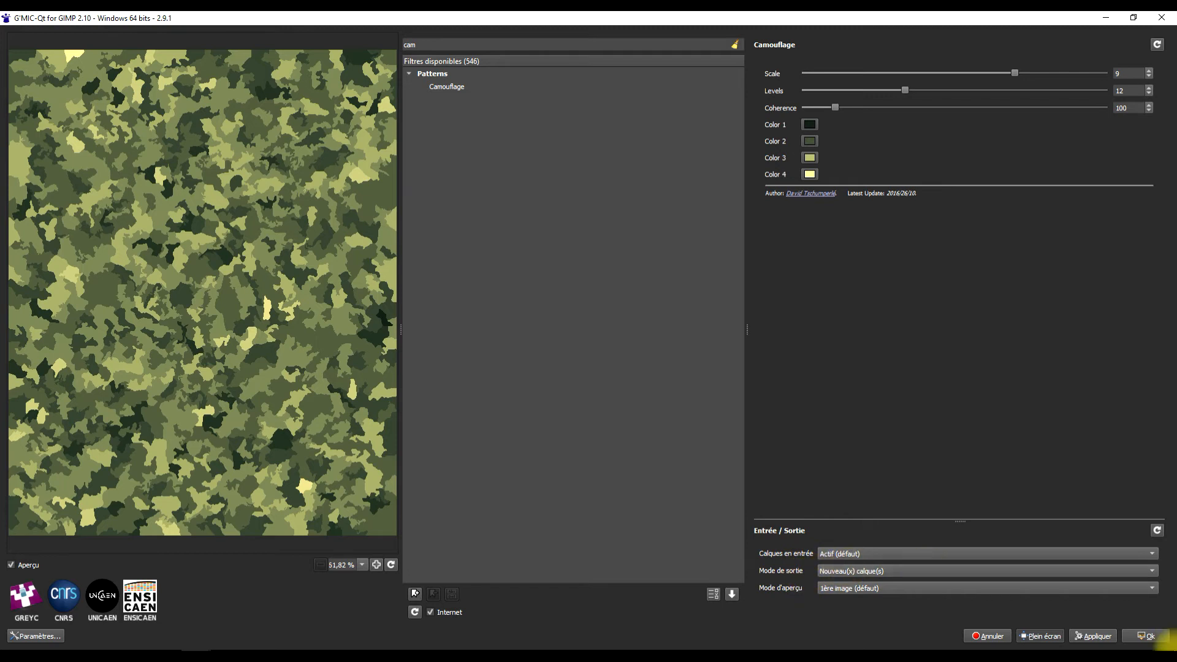
pyautogui.click(1144, 637)
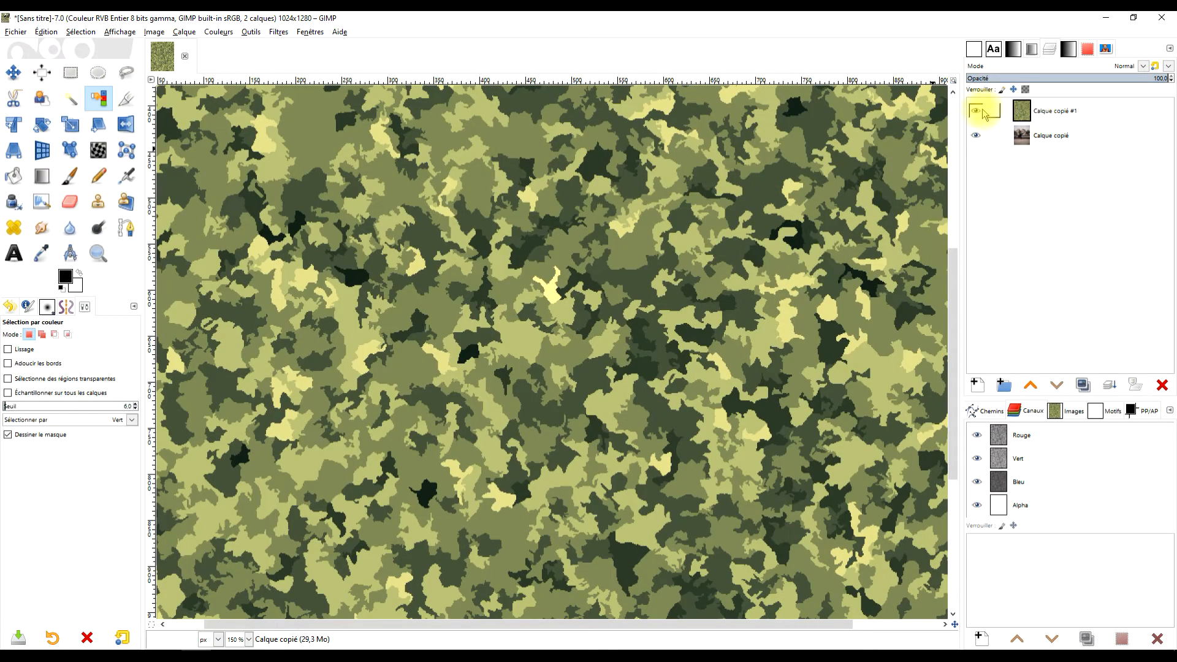
# Rename the camouflage pattern layer as "camouflage"
pyautogui.click(980, 112)
pyautogui.click(981, 111)
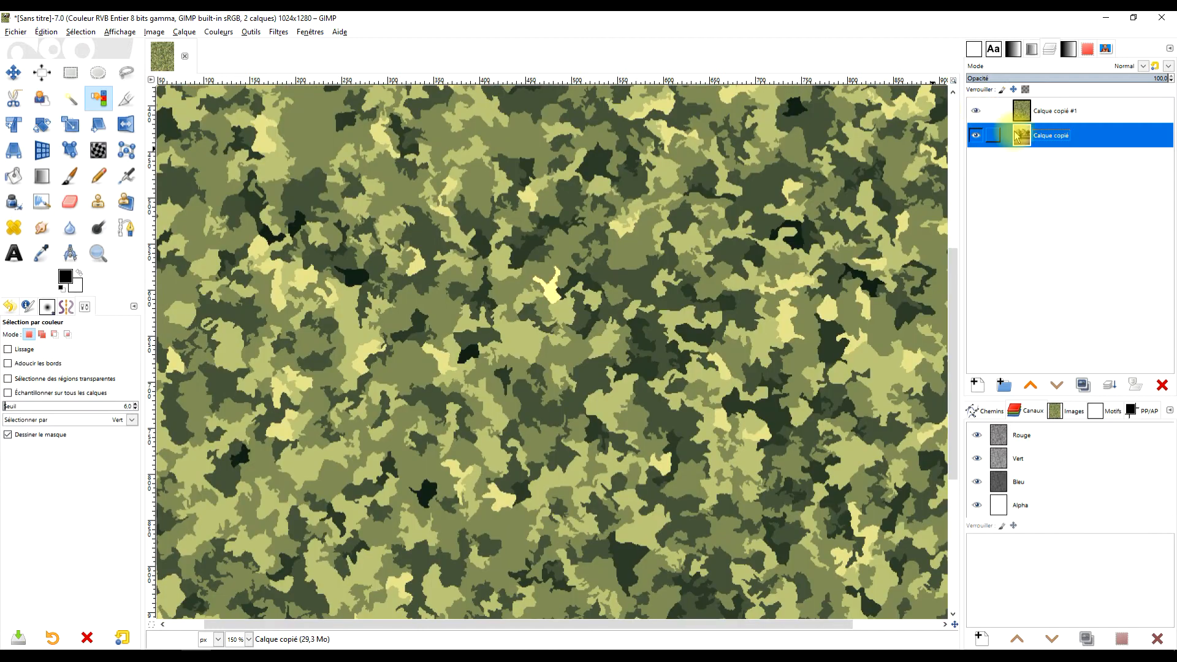
pyautogui.doubleClick(1050, 111)
pyautogui.write('camoufla')
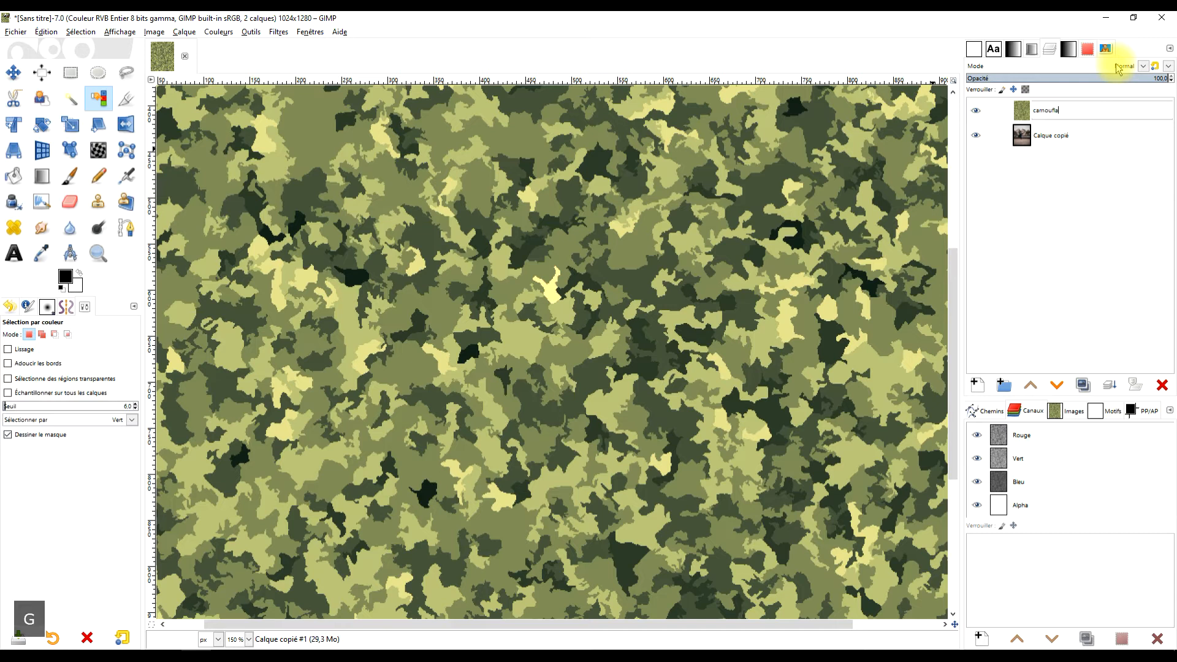
pyautogui.write('ge')
pyautogui.press('Return')
# Rename the dancer photo layer as "danseuse"
pyautogui.doubleClick(1051, 134)
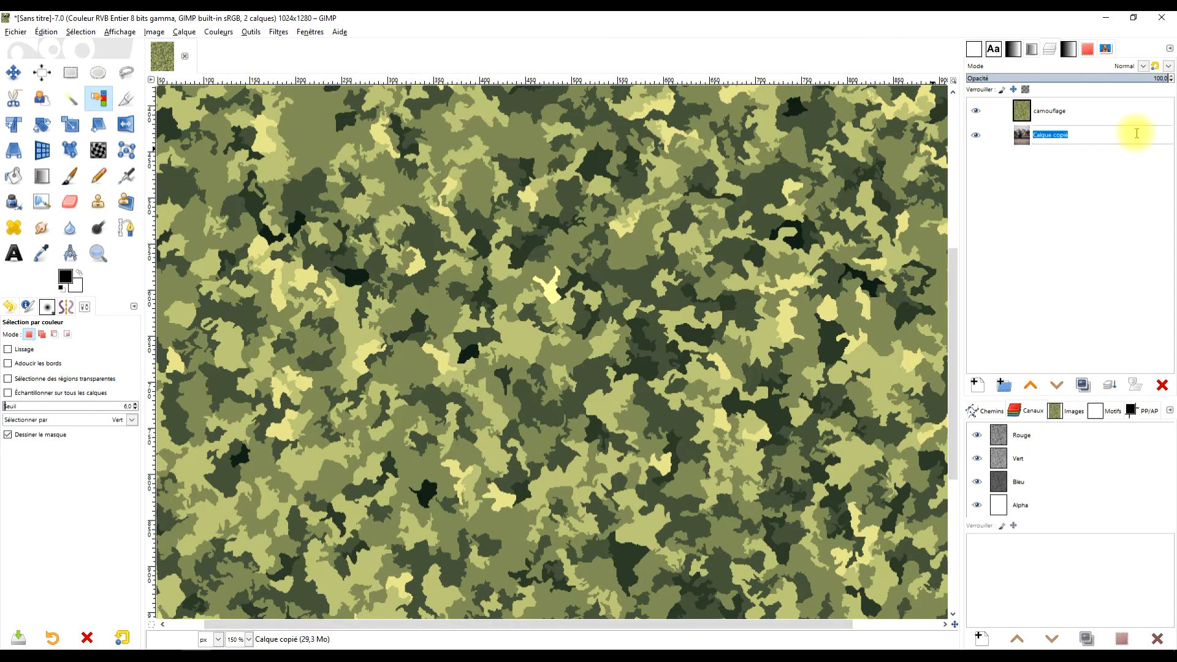
pyautogui.write('fem')
pyautogui.press('BackSpace')
pyautogui.press('BackSpace')
pyautogui.press('BackSpace')
pyautogui.write('danseuse')
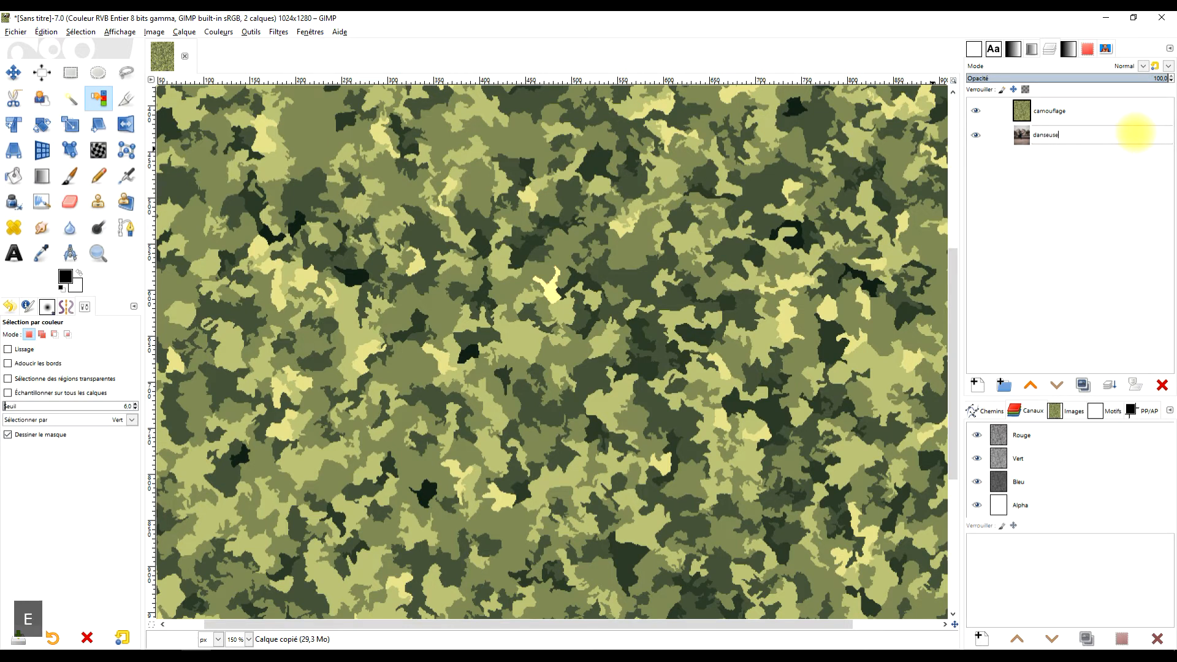
pyautogui.press('Return')
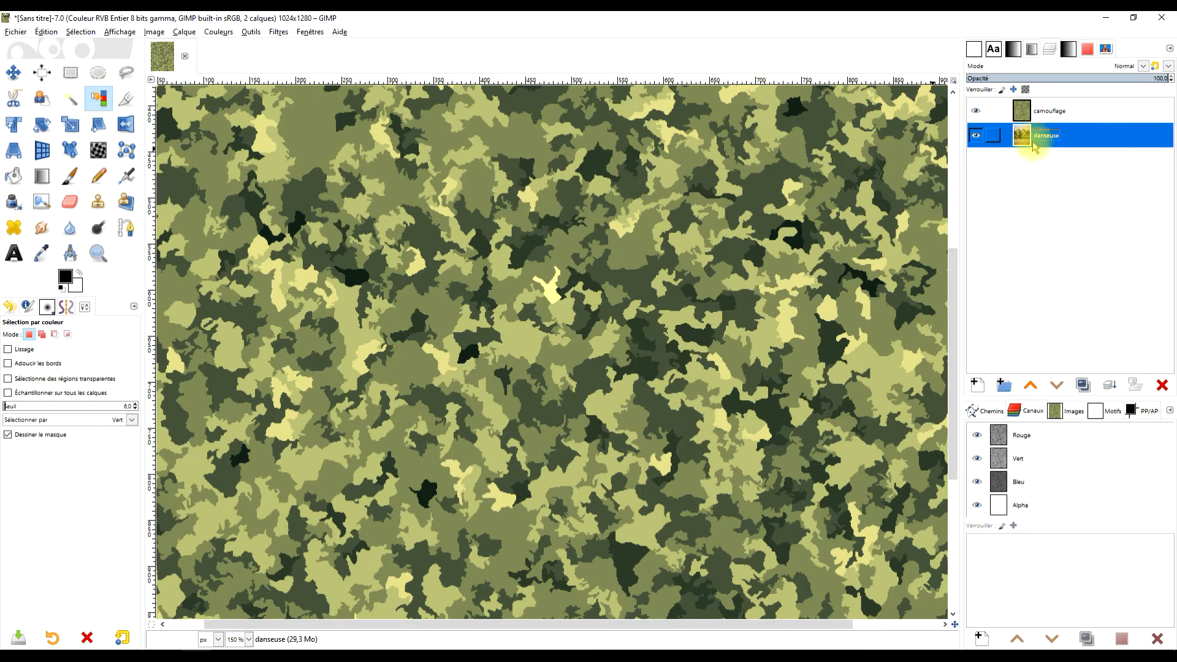
# With the camouflage layer hidden, duplicate the danseuse layer and desaturate the copy in Luminance mode
pyautogui.click(1082, 386)
pyautogui.click(976, 110)
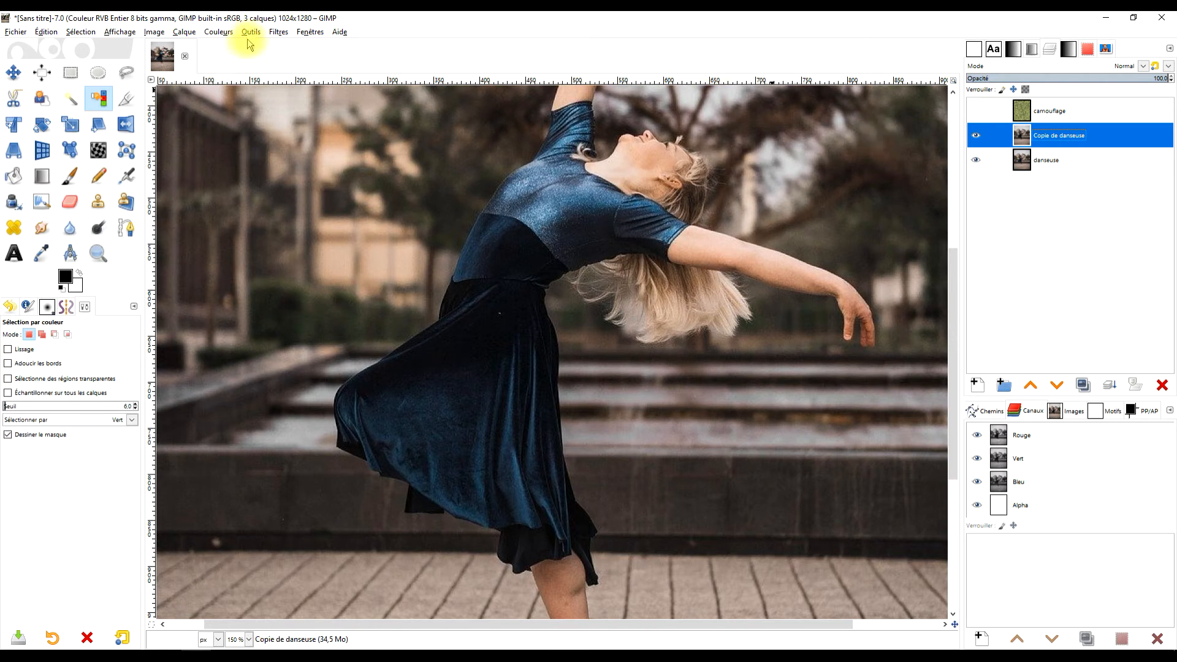
pyautogui.click(214, 32)
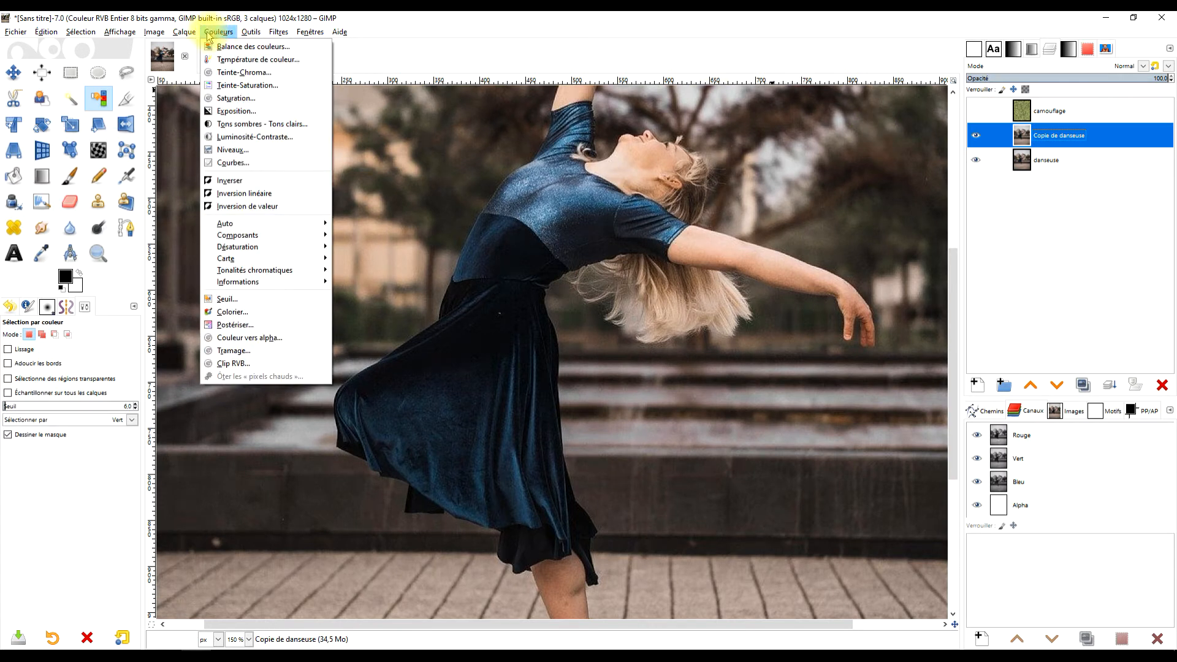
pyautogui.moveTo(316, 246)
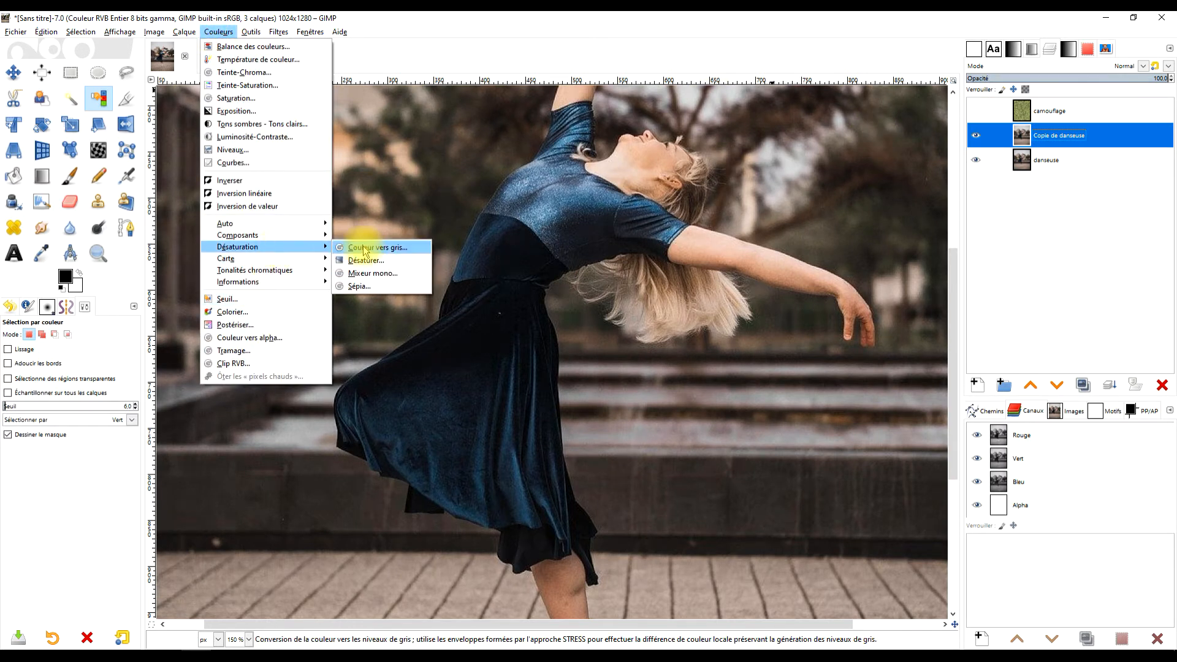
pyautogui.click(380, 264)
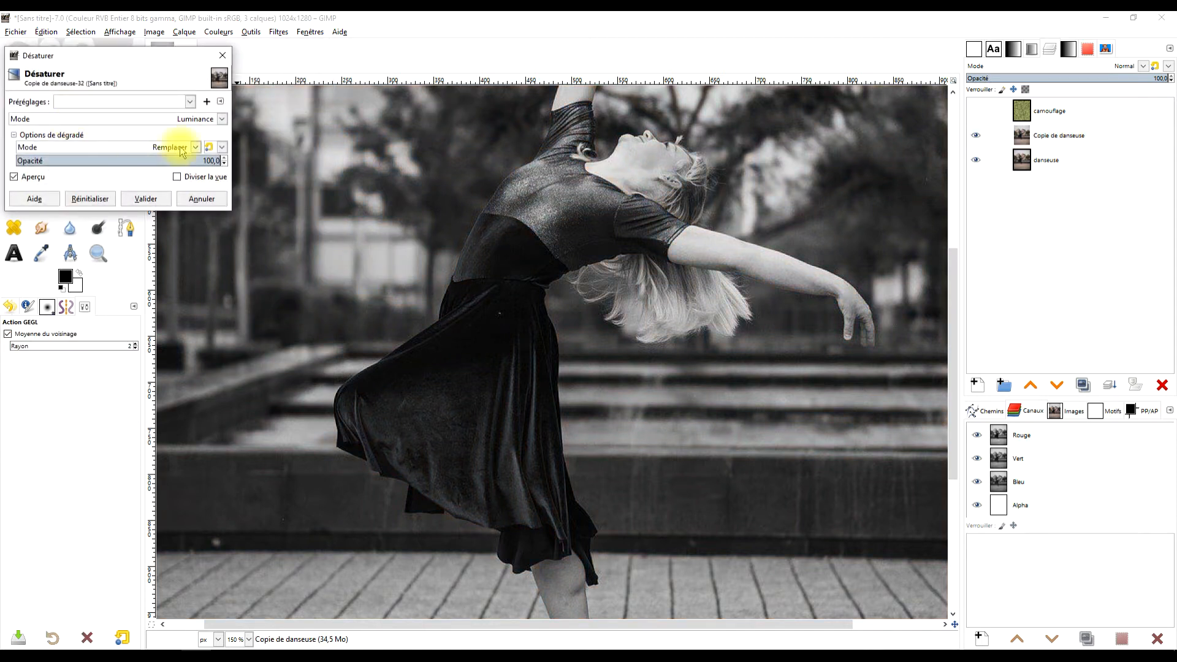
pyautogui.click(147, 199)
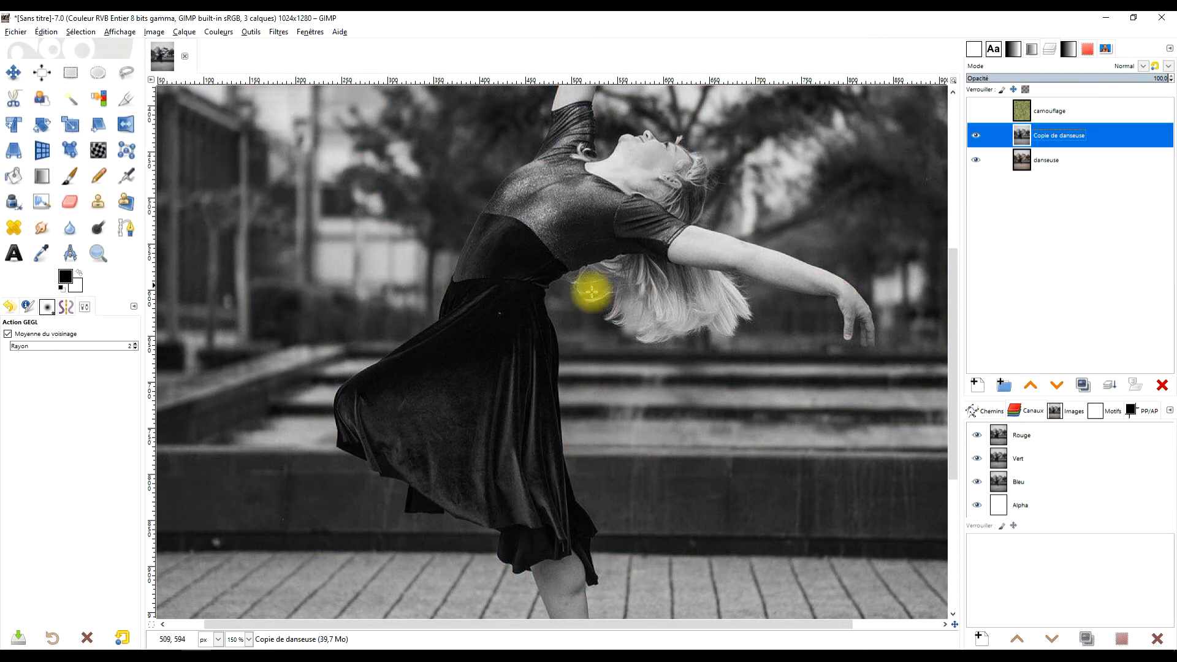
pyautogui.scroll(-2, 591, 289)
pyautogui.scroll(2, 599, 276)
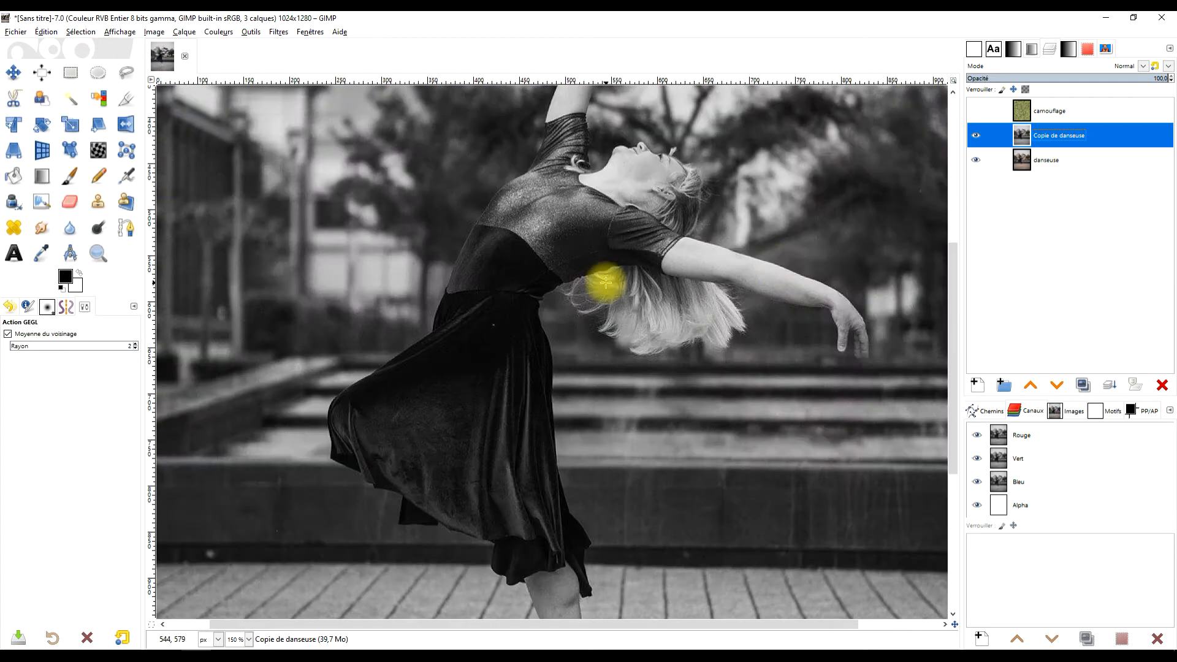
# Show the camouflage layer with a new Noir (transparence totale) layer mask and set its blend mode to Superposer
pyautogui.click(975, 112)
pyautogui.rightClick(1022, 113)
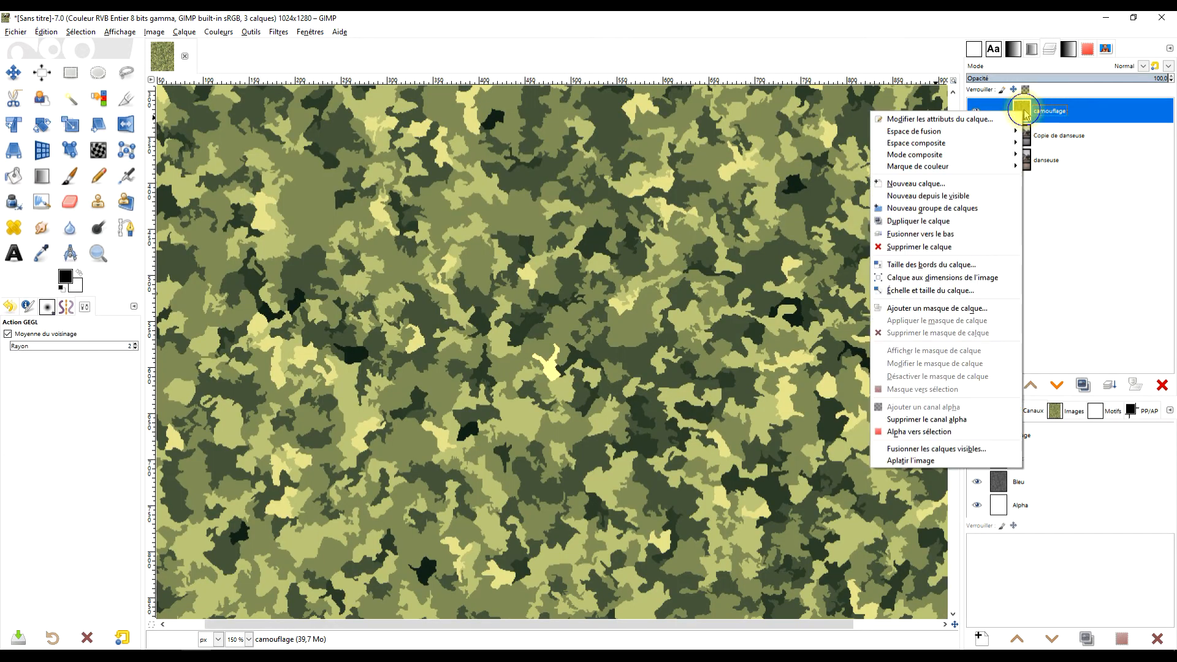
pyautogui.click(948, 309)
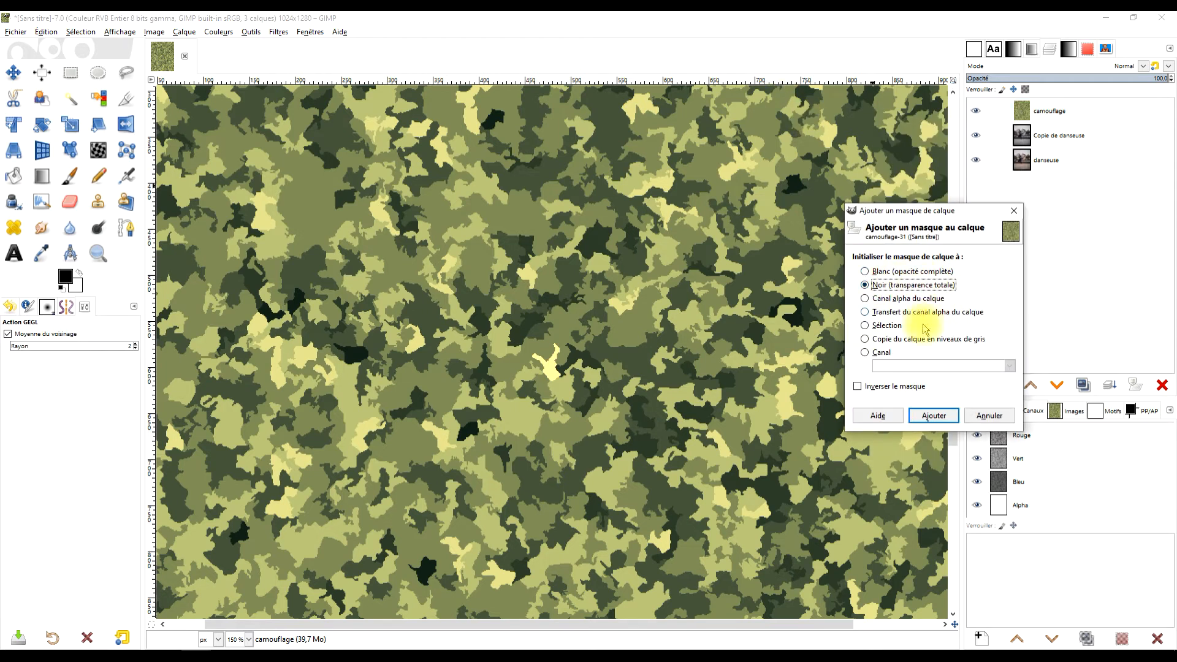
pyautogui.click(935, 415)
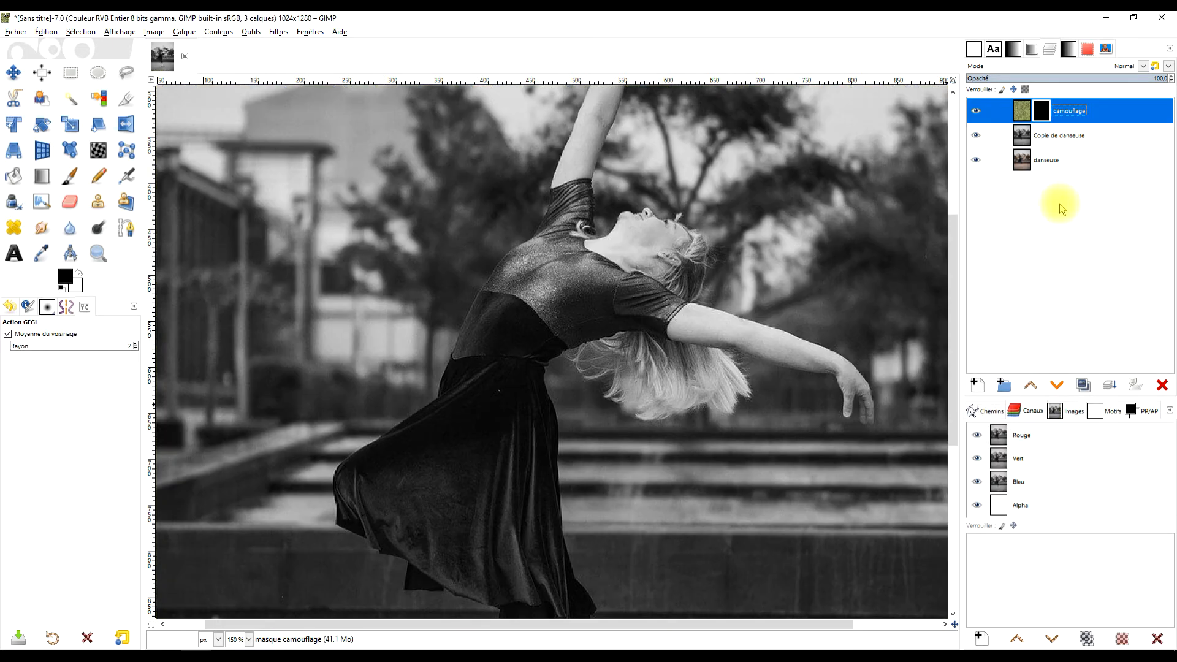
pyautogui.click(1143, 67)
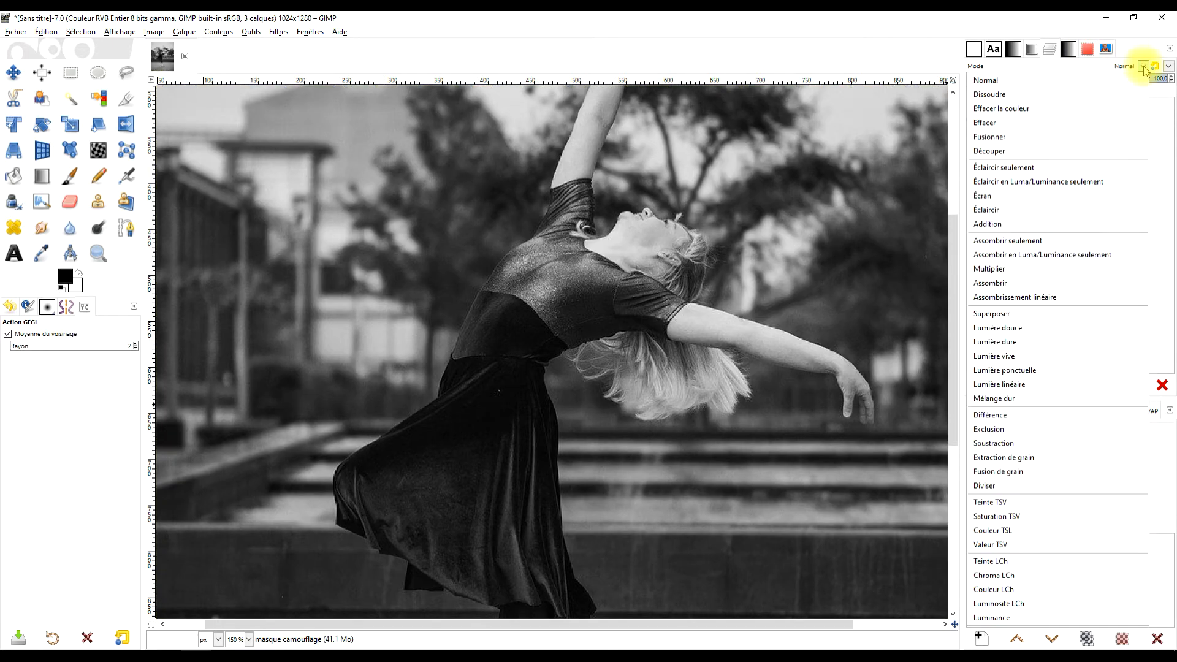
pyautogui.click(1011, 313)
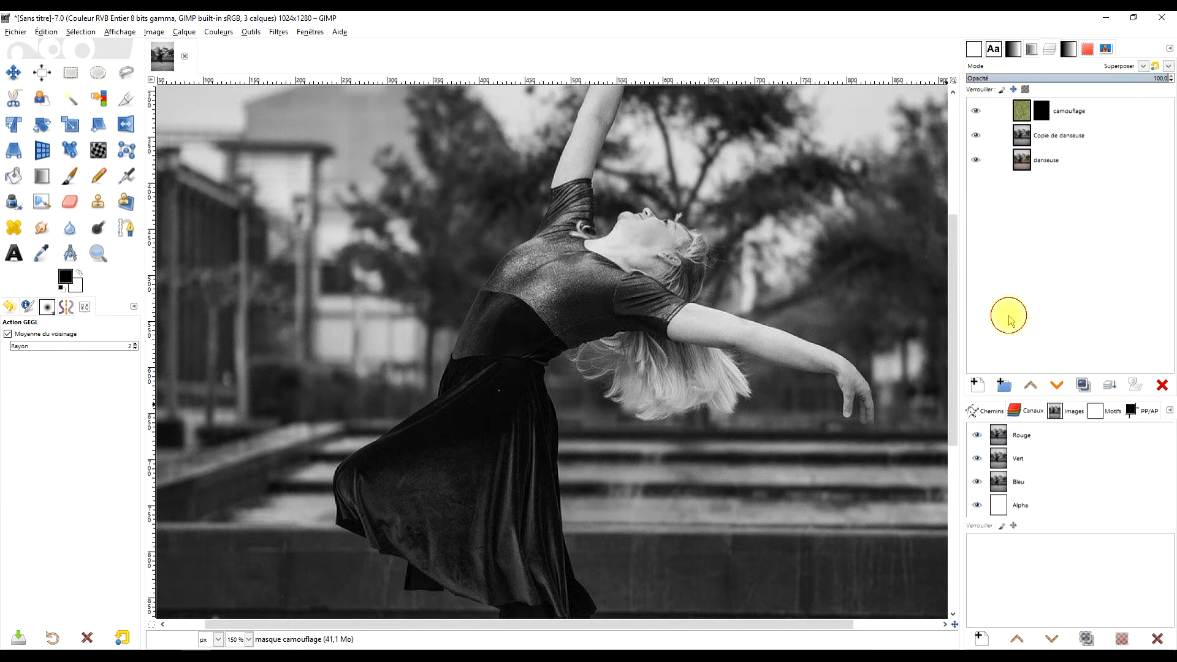
# Select the camouflage layer and ready the Paintbrush with the 2. Hardness 025 brush at 100% opacity
pyautogui.click(1026, 117)
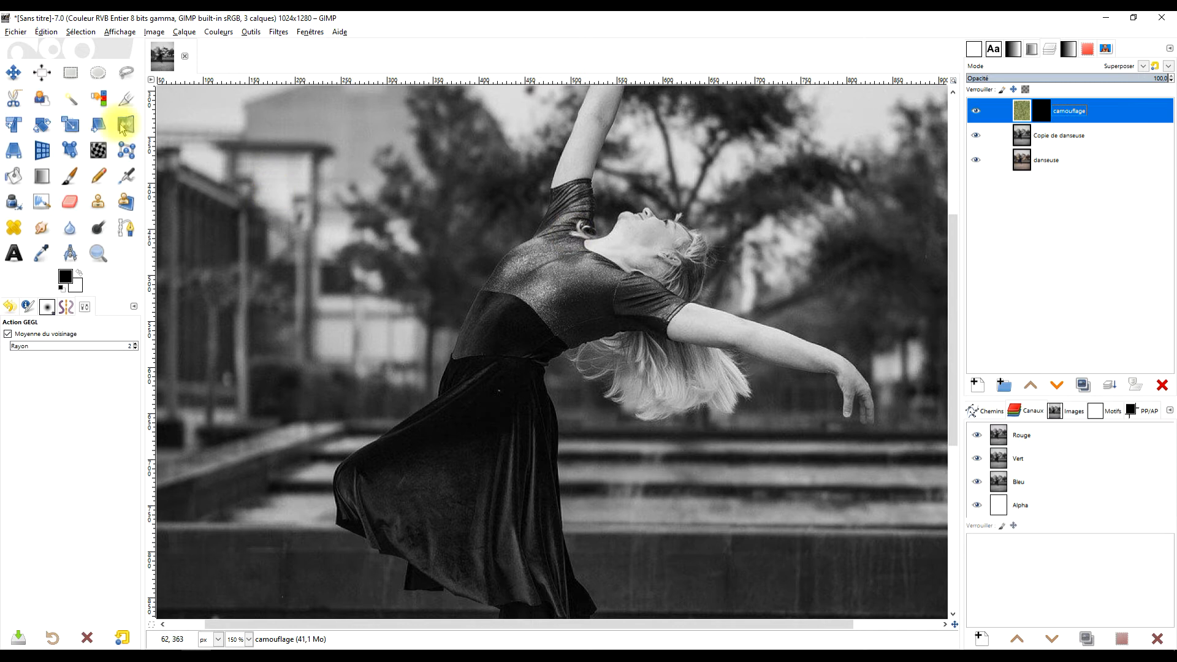
pyautogui.click(72, 178)
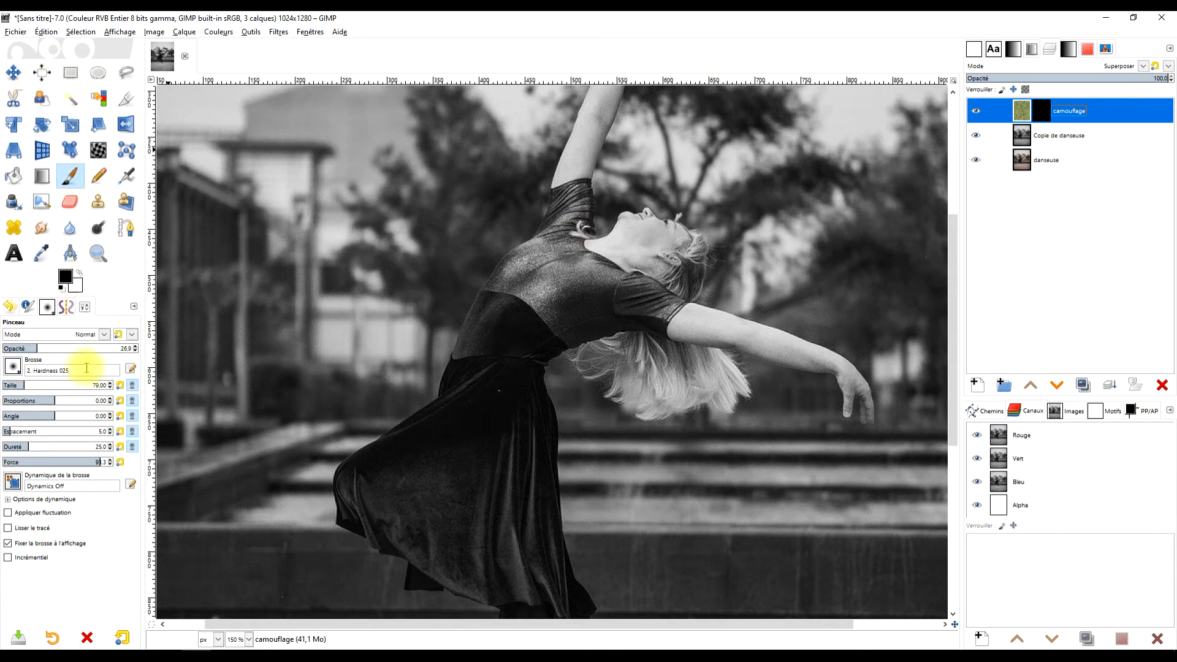
pyautogui.moveTo(37, 347); pyautogui.dragTo(192, 336)
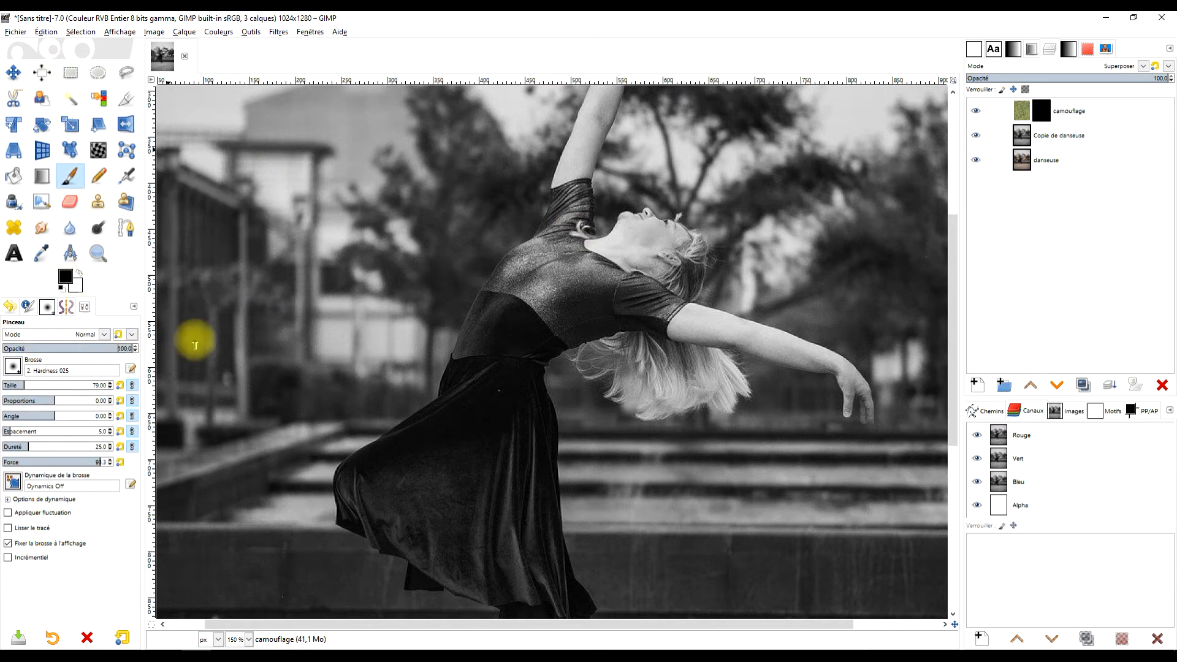
pyautogui.click(135, 308)
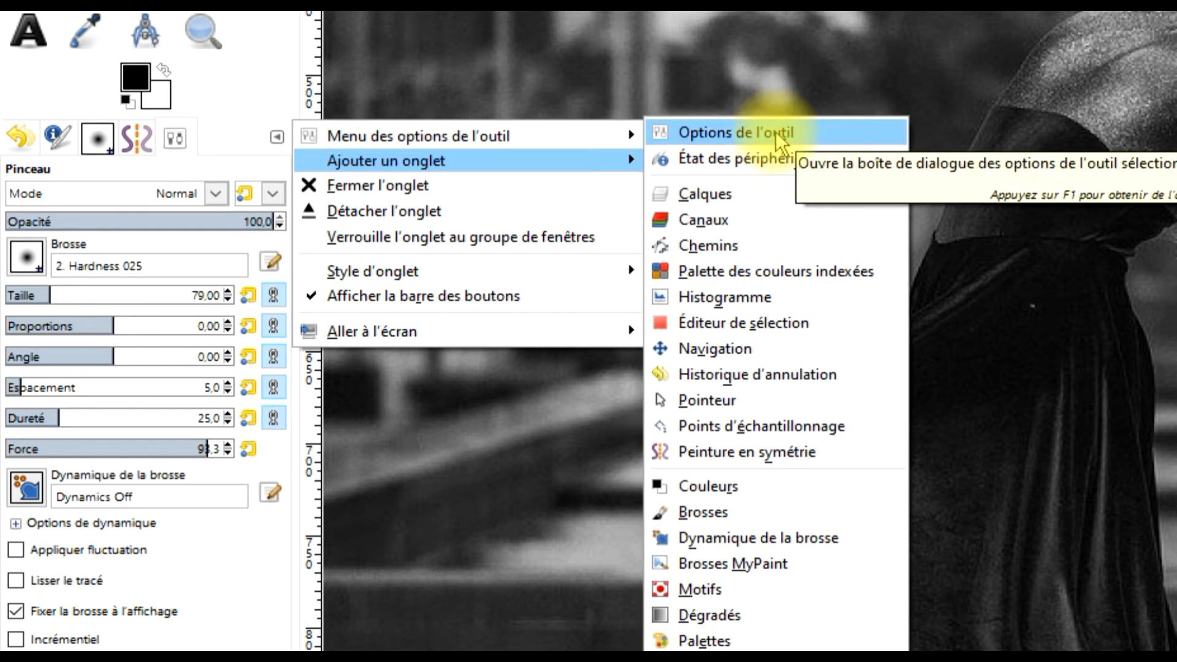
pyautogui.click(283, 72)
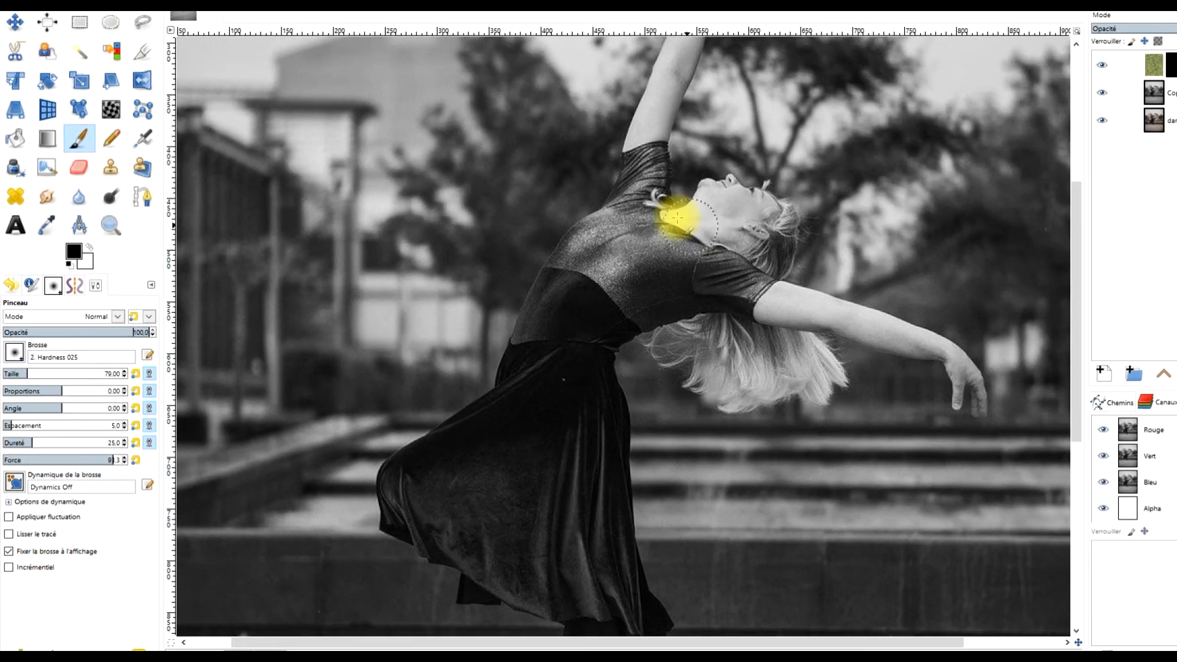
# Paint white on the camouflage layer mask over the raised sleeve, the shoulder and the upper back of the dress
pyautogui.scroll(4, 572, 218)
pyautogui.moveTo(562, 160); pyautogui.dragTo(715, 268)
pyautogui.click(1041, 111)
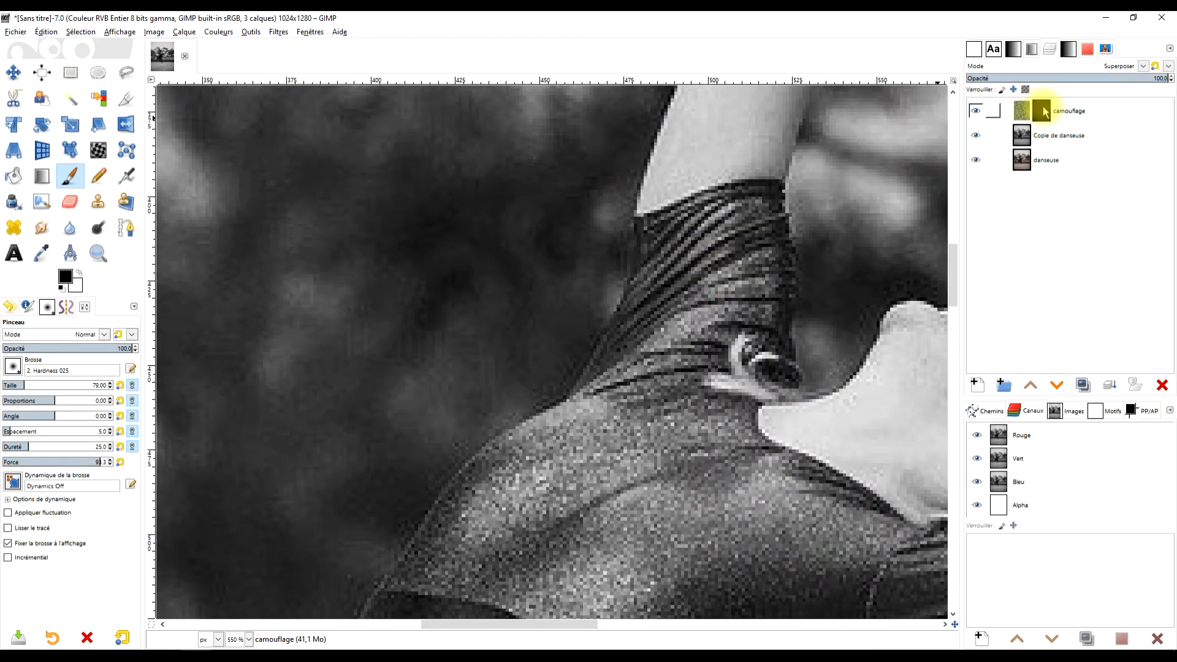
pyautogui.click(61, 288)
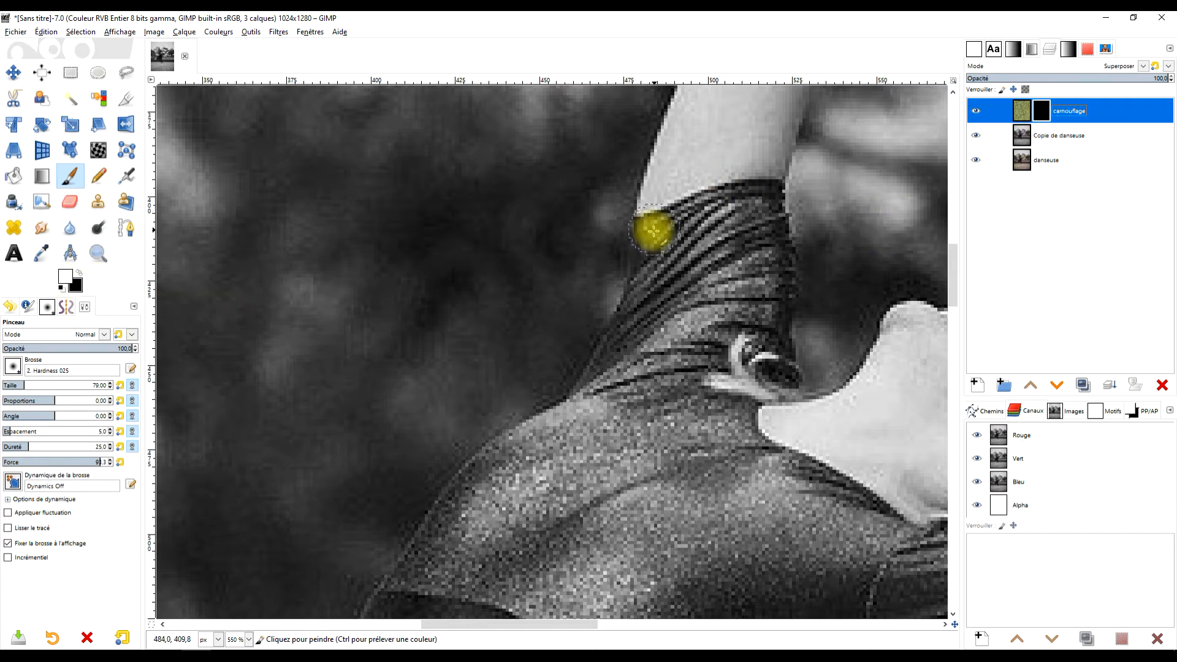
pyautogui.moveTo(650, 235)
pyautogui.mouseDown()
pyautogui.moveTo(757, 201)
pyautogui.moveTo(706, 205)
pyautogui.moveTo(656, 230)
pyautogui.moveTo(642, 322)
pyautogui.moveTo(684, 267)
pyautogui.moveTo(675, 256)
pyautogui.moveTo(676, 333)
pyautogui.moveTo(717, 240)
pyautogui.moveTo(751, 269)
pyautogui.moveTo(771, 232)
pyautogui.moveTo(770, 321)
pyautogui.moveTo(747, 300)
pyautogui.moveTo(671, 352)
pyautogui.moveTo(718, 317)
pyautogui.moveTo(704, 356)
pyautogui.moveTo(653, 373)
pyautogui.moveTo(628, 351)
pyautogui.moveTo(635, 337)
pyautogui.moveTo(614, 358)
pyautogui.moveTo(631, 328)
pyautogui.moveTo(588, 405)
pyautogui.moveTo(665, 268)
pyautogui.moveTo(621, 421)
pyautogui.moveTo(648, 395)
pyautogui.moveTo(592, 430)
pyautogui.moveTo(580, 409)
pyautogui.moveTo(588, 416)
pyautogui.moveTo(516, 447)
pyautogui.moveTo(528, 459)
pyautogui.moveTo(502, 457)
pyautogui.moveTo(459, 530)
pyautogui.moveTo(718, 442)
pyautogui.moveTo(628, 485)
pyautogui.moveTo(612, 465)
pyautogui.moveTo(520, 496)
pyautogui.moveTo(738, 421)
pyautogui.moveTo(700, 409)
pyautogui.moveTo(672, 420)
pyautogui.moveTo(702, 416)
pyautogui.moveTo(692, 406)
pyautogui.moveTo(726, 433)
pyautogui.moveTo(733, 420)
pyautogui.moveTo(735, 439)
pyautogui.moveTo(735, 408)
pyautogui.moveTo(740, 418)
pyautogui.moveTo(694, 398)
pyautogui.moveTo(725, 502)
pyautogui.moveTo(739, 458)
pyautogui.moveTo(774, 478)
pyautogui.moveTo(737, 344)
pyautogui.mouseUp()
pyautogui.moveTo(717, 313)
pyautogui.mouseDown()
pyautogui.moveTo(851, 403)
pyautogui.moveTo(727, 401)
pyautogui.moveTo(443, 453)
pyautogui.moveTo(357, 449)
pyautogui.moveTo(493, 405)
pyautogui.moveTo(519, 375)
pyautogui.moveTo(468, 352)
pyautogui.moveTo(446, 367)
pyautogui.moveTo(431, 359)
pyautogui.moveTo(397, 377)
pyautogui.moveTo(358, 430)
pyautogui.moveTo(344, 489)
pyautogui.moveTo(373, 404)
pyautogui.moveTo(328, 460)
pyautogui.moveTo(305, 531)
pyautogui.moveTo(382, 365)
pyautogui.moveTo(512, 270)
pyautogui.mouseUp()
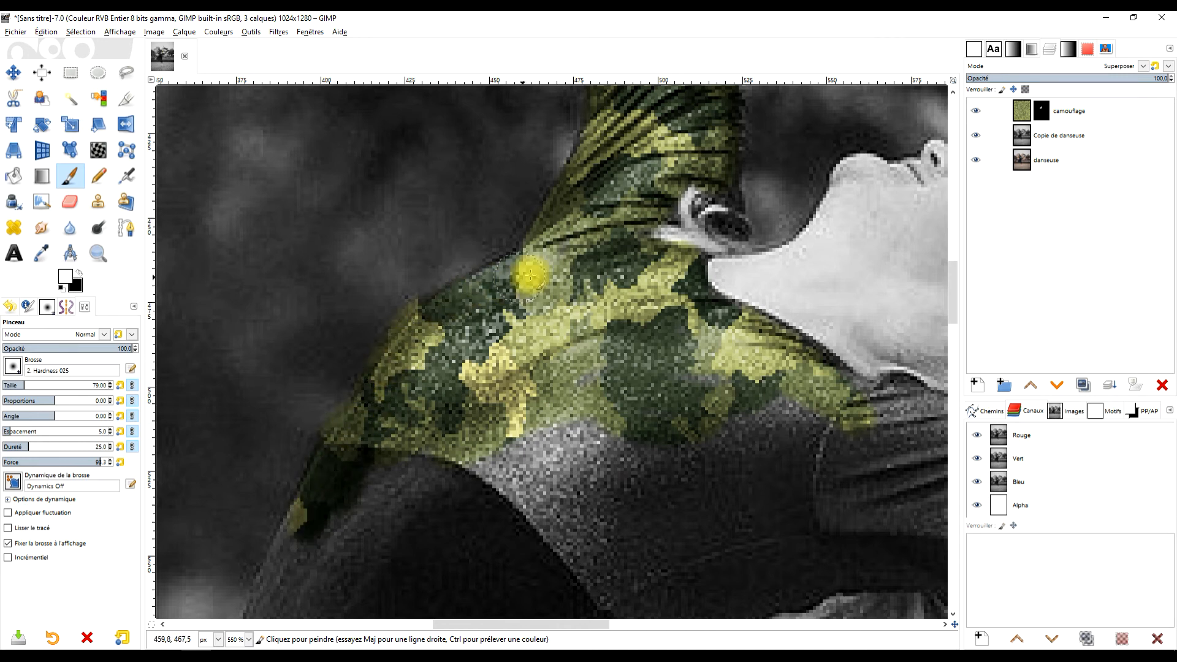
# Paint black on the mask along the outer edge of the dancer's back to remove the camouflage spill
pyautogui.click(79, 274)
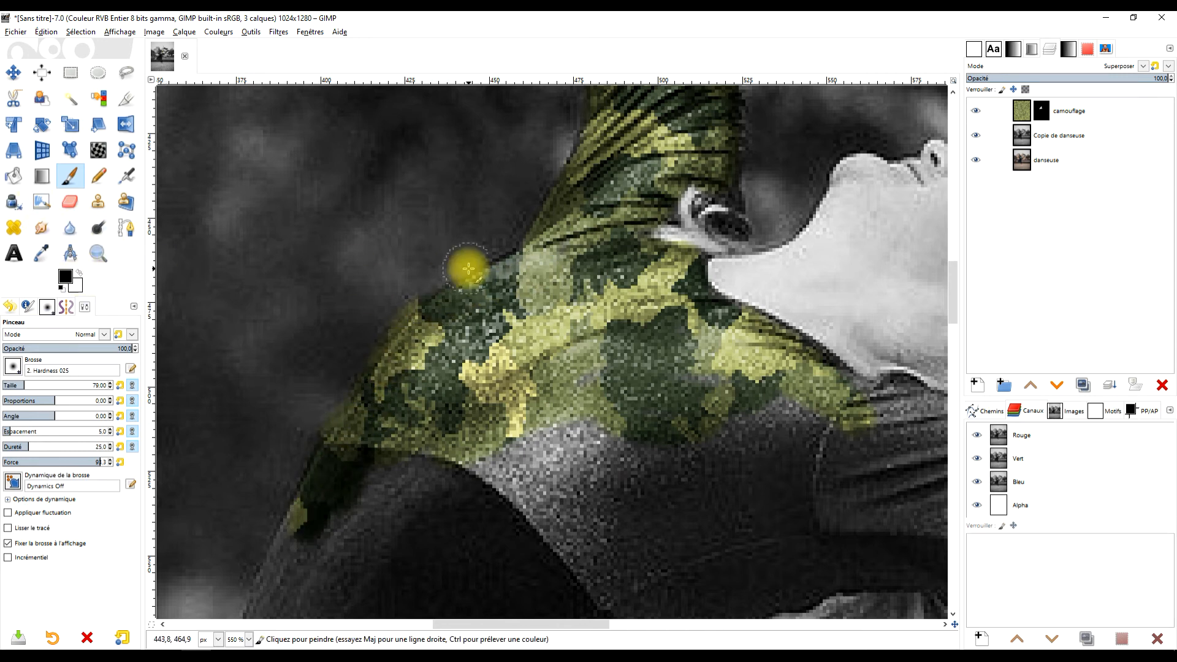
pyautogui.moveTo(422, 280); pyautogui.dragTo(299, 453)
pyautogui.scroll(-5, 625, 490)
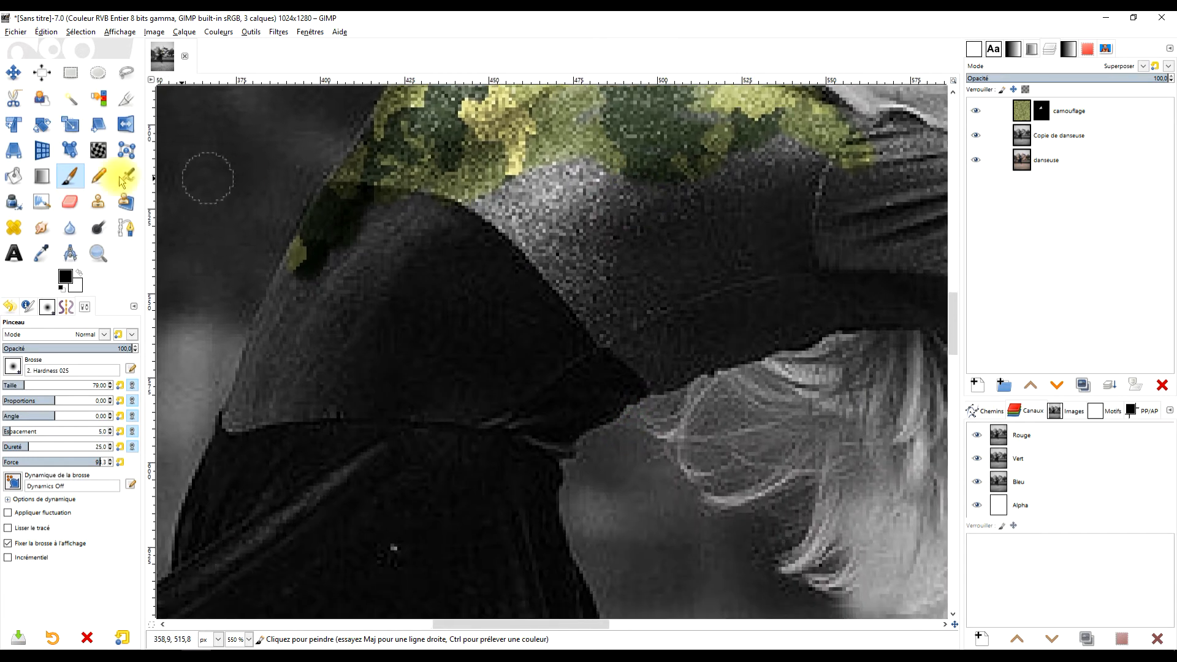
# Paint white on the mask over the middle of the bodice and the main area of the skirt
pyautogui.click(79, 274)
pyautogui.scroll(-4, 486, 197)
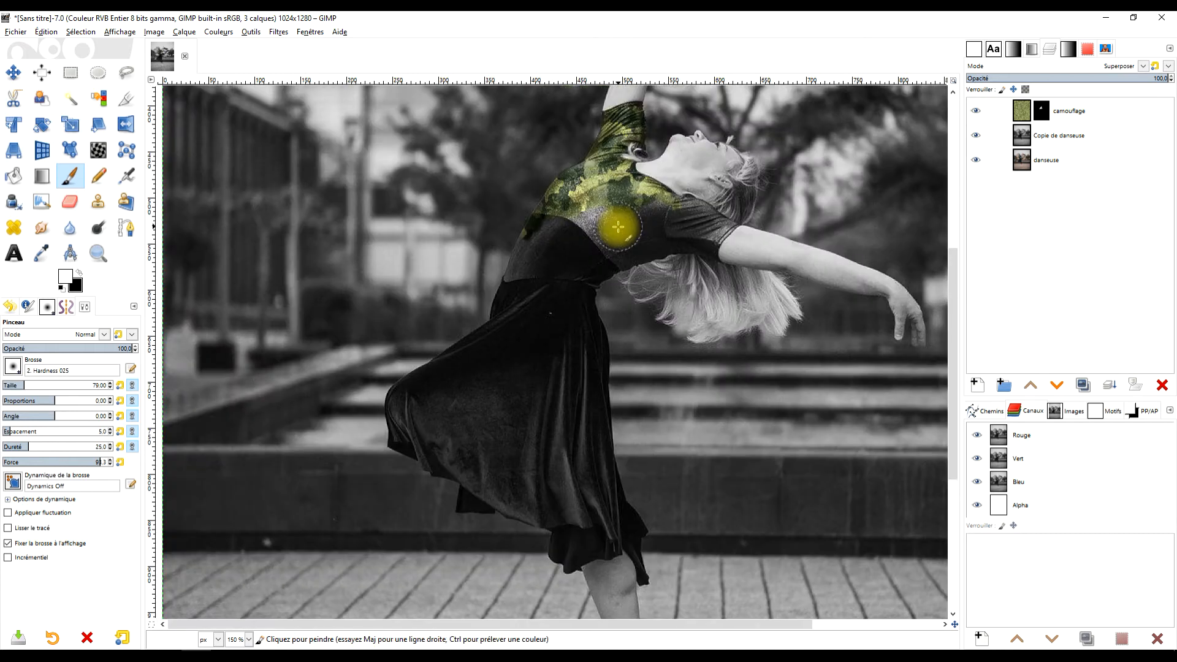
pyautogui.moveTo(618, 227)
pyautogui.mouseDown()
pyautogui.moveTo(638, 231)
pyautogui.moveTo(567, 250)
pyautogui.moveTo(525, 375)
pyautogui.moveTo(557, 418)
pyautogui.moveTo(544, 412)
pyautogui.moveTo(561, 451)
pyautogui.moveTo(465, 421)
pyautogui.moveTo(458, 393)
pyautogui.moveTo(493, 467)
pyautogui.moveTo(407, 415)
pyautogui.mouseUp()
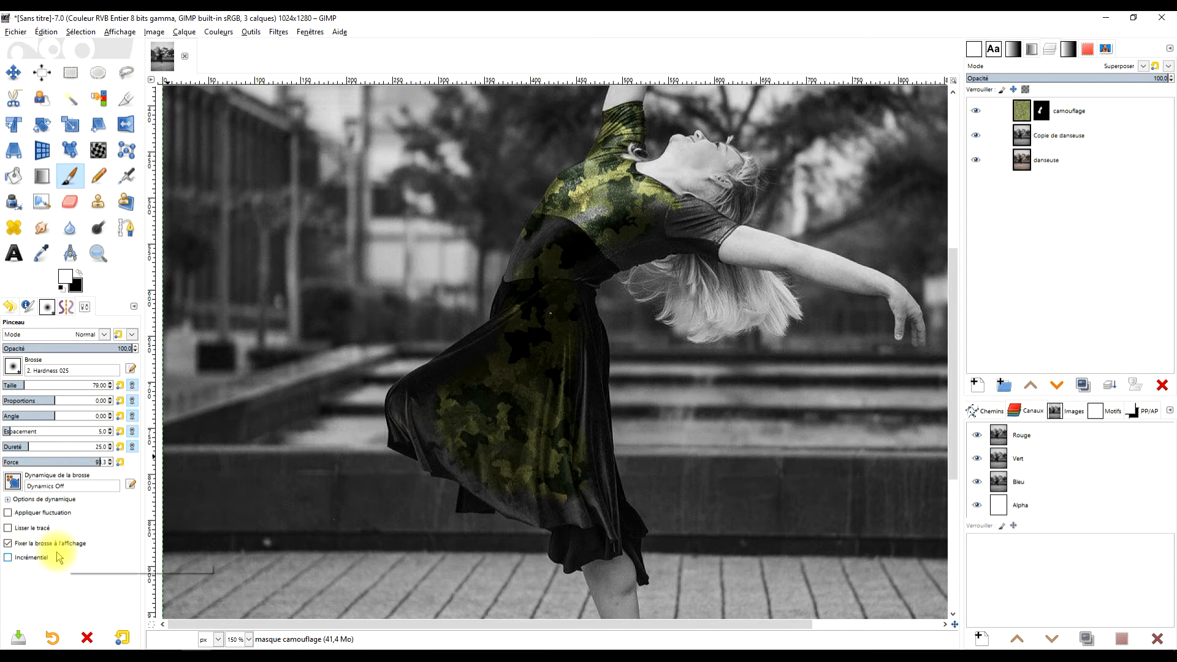
pyautogui.scroll(4, 525, 412)
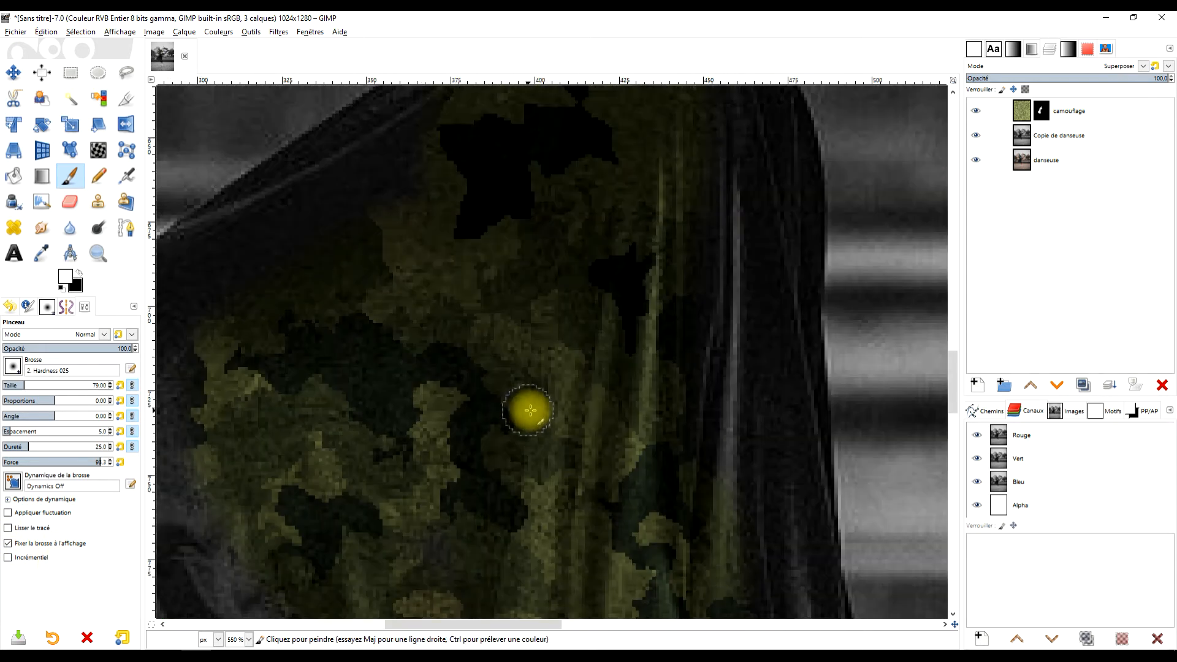
pyautogui.scroll(-6, 533, 407)
pyautogui.scroll(3, 547, 429)
pyautogui.moveTo(575, 491)
pyautogui.mouseDown()
pyautogui.moveTo(543, 500)
pyautogui.moveTo(450, 454)
pyautogui.moveTo(410, 402)
pyautogui.moveTo(368, 391)
pyautogui.moveTo(339, 347)
pyautogui.moveTo(348, 330)
pyautogui.moveTo(480, 267)
pyautogui.moveTo(573, 401)
pyautogui.moveTo(576, 318)
pyautogui.moveTo(595, 510)
pyautogui.moveTo(553, 278)
pyautogui.mouseUp()
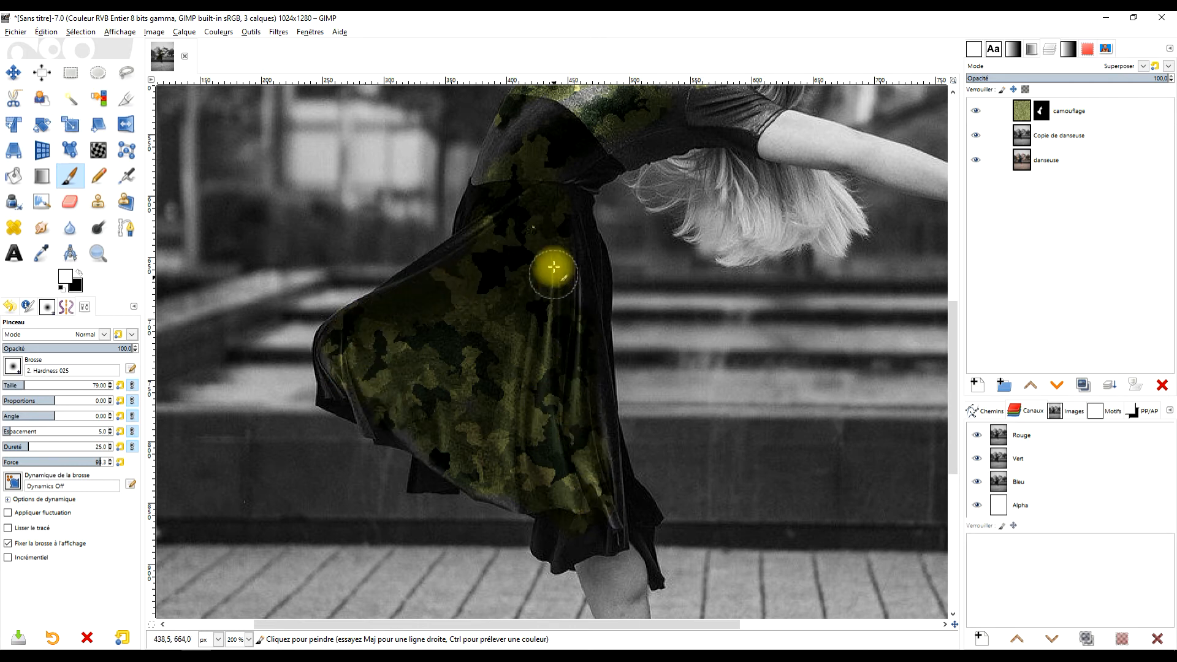
# Extend the white mask painting over the waist and the upper part of the skirt
pyautogui.scroll(3, 560, 386)
pyautogui.moveTo(537, 198)
pyautogui.mouseDown()
pyautogui.moveTo(460, 301)
pyautogui.moveTo(718, 160)
pyautogui.moveTo(645, 215)
pyautogui.moveTo(631, 184)
pyautogui.moveTo(771, 181)
pyautogui.moveTo(753, 287)
pyautogui.moveTo(723, 339)
pyautogui.moveTo(601, 434)
pyautogui.moveTo(806, 336)
pyautogui.moveTo(659, 413)
pyautogui.moveTo(503, 440)
pyautogui.moveTo(584, 420)
pyautogui.moveTo(541, 414)
pyautogui.moveTo(492, 276)
pyautogui.moveTo(407, 396)
pyautogui.moveTo(459, 259)
pyautogui.moveTo(413, 284)
pyautogui.mouseUp()
pyautogui.hscroll(5, 421, 452)
pyautogui.moveTo(421, 452)
pyautogui.mouseDown()
pyautogui.moveTo(577, 192)
pyautogui.moveTo(740, 337)
pyautogui.moveTo(881, 279)
pyautogui.moveTo(606, 369)
pyautogui.moveTo(733, 225)
pyautogui.moveTo(532, 137)
pyautogui.mouseUp()
pyautogui.scroll(3, 628, 300)
pyautogui.scroll(-5, 617, 192)
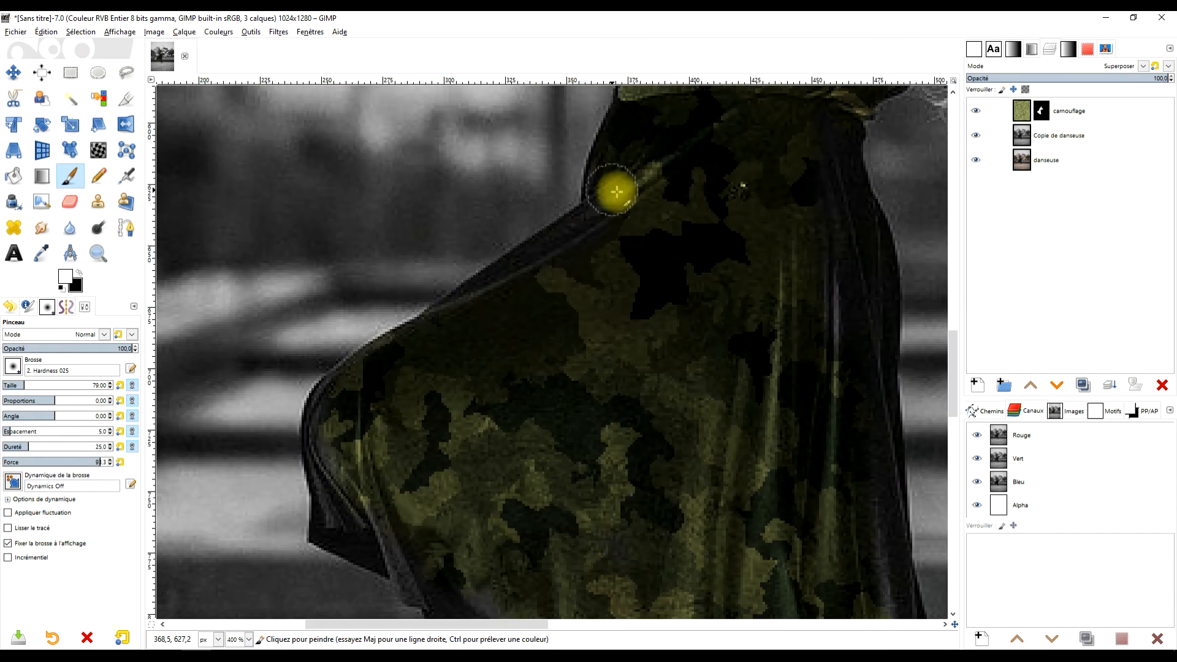
# Paint white on the mask along the skirt's side edges, folds and hem to complete the camouflage coverage
pyautogui.moveTo(617, 192); pyautogui.dragTo(353, 391)
pyautogui.scroll(-3, 541, 441)
pyautogui.moveTo(541, 441); pyautogui.dragTo(433, 380)
pyautogui.scroll(-3, 462, 343)
pyautogui.moveTo(462, 344); pyautogui.dragTo(753, 479)
pyautogui.scroll(-3, 823, 413)
pyautogui.moveTo(822, 412)
pyautogui.mouseDown()
pyautogui.moveTo(892, 515)
pyautogui.moveTo(892, 457)
pyautogui.mouseUp()
pyautogui.scroll(10, 709, 368)
pyautogui.moveTo(709, 367); pyautogui.dragTo(684, 251)
# Paint black on the mask around the dress outline to clean up camouflage spilling onto the background
pyautogui.press('x')
pyautogui.moveTo(790, 244); pyautogui.dragTo(728, 296)
pyautogui.scroll(-5, 727, 163)
pyautogui.scroll(-3, 753, 380)
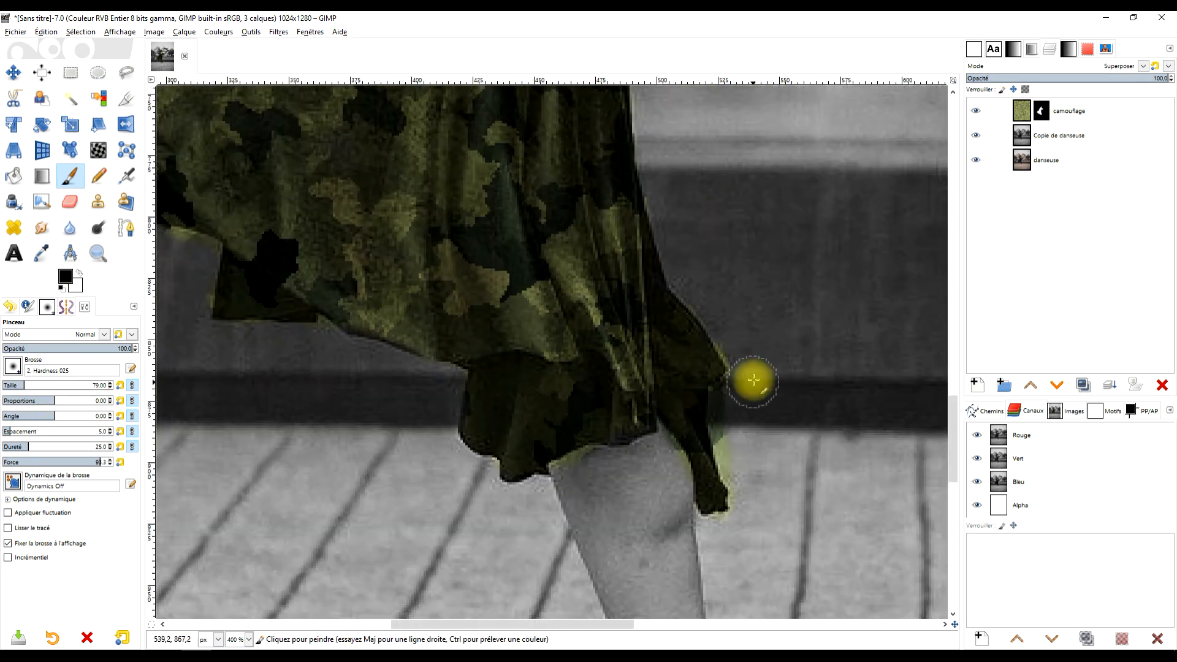
pyautogui.scroll(-3, 753, 380)
pyautogui.scroll(10, 565, 350)
pyautogui.scroll(3, 483, 349)
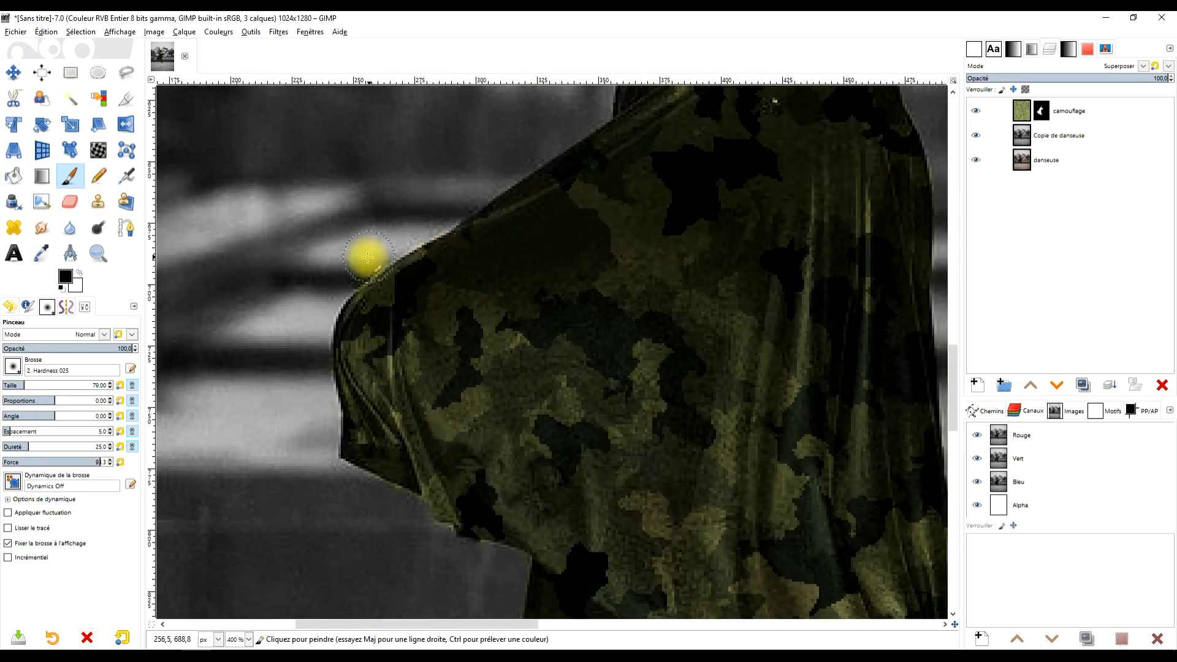
pyautogui.scroll(-3, 368, 256)
pyautogui.scroll(2, 516, 270)
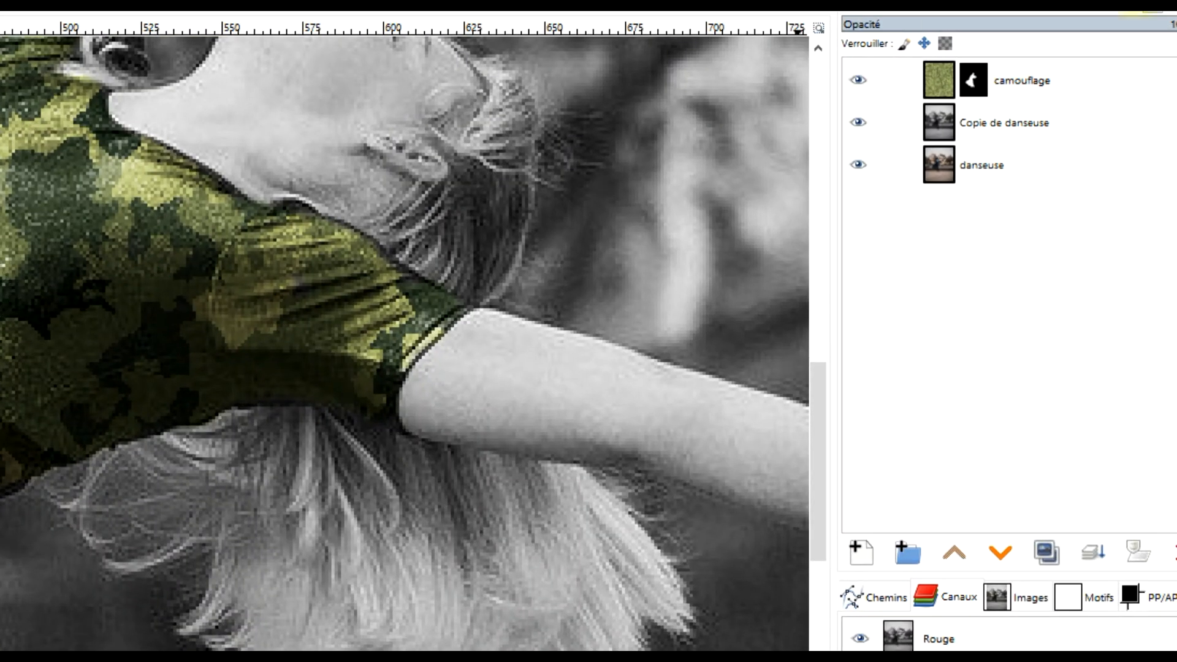
# Display the camouflage layer mask by itself and paint its remaining grey gaps inside the dress shape white
pyautogui.rightClick(974, 76)
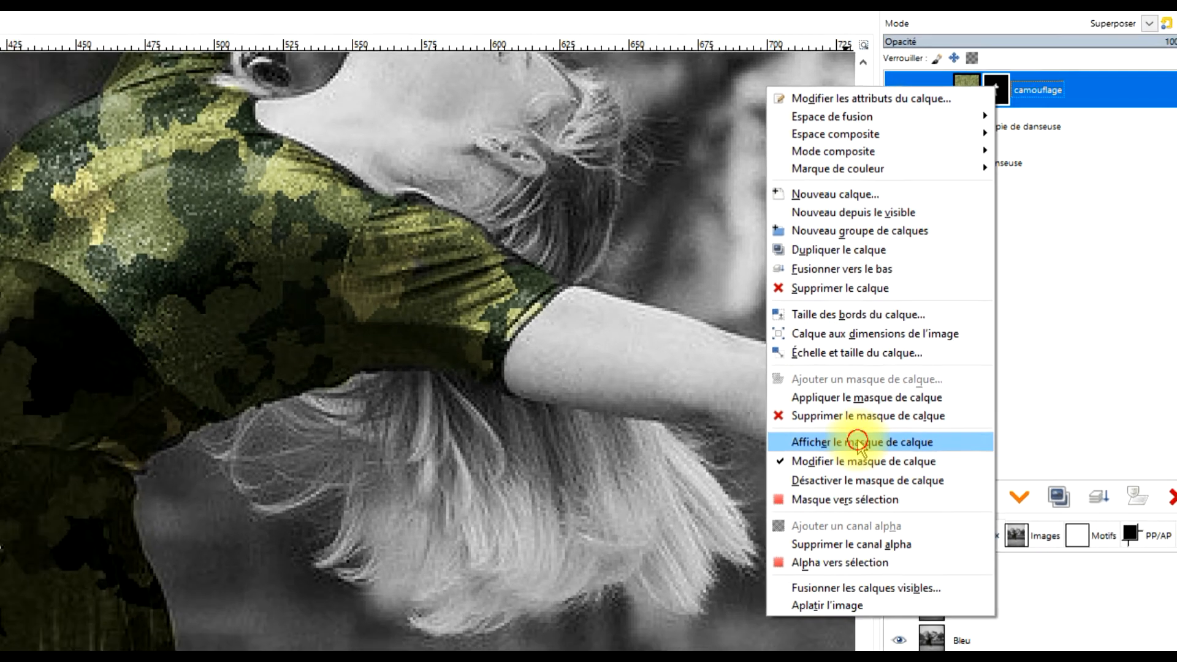
pyautogui.click(815, 490)
pyautogui.moveTo(661, 217); pyautogui.dragTo(684, 197)
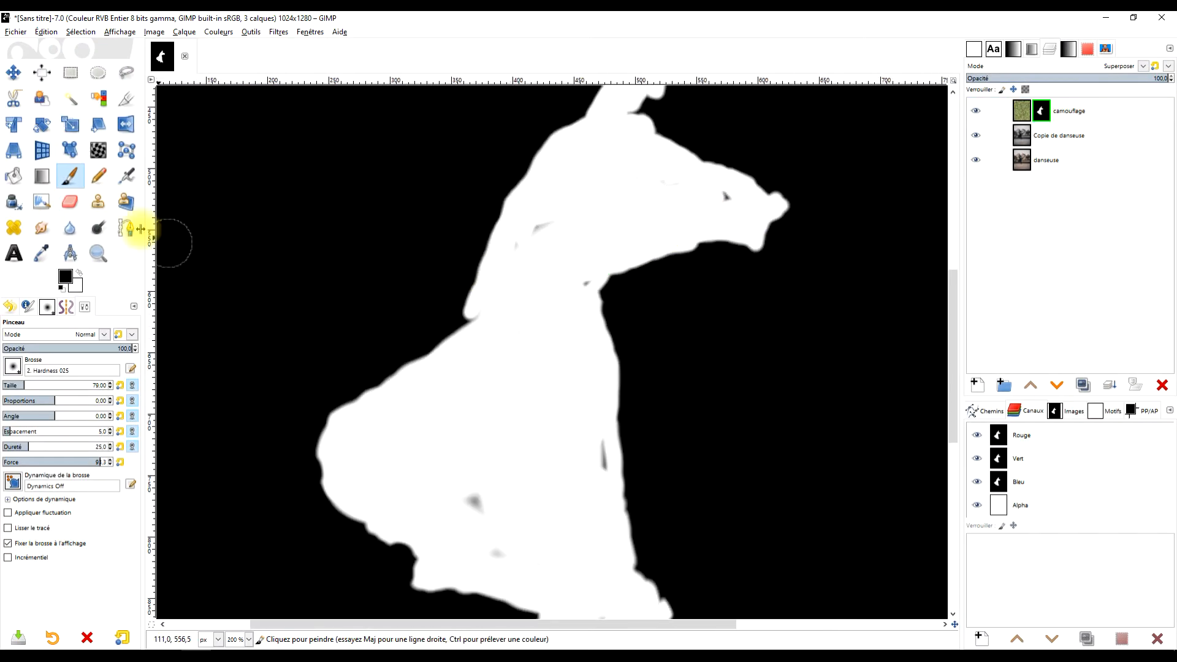
pyautogui.press('d')
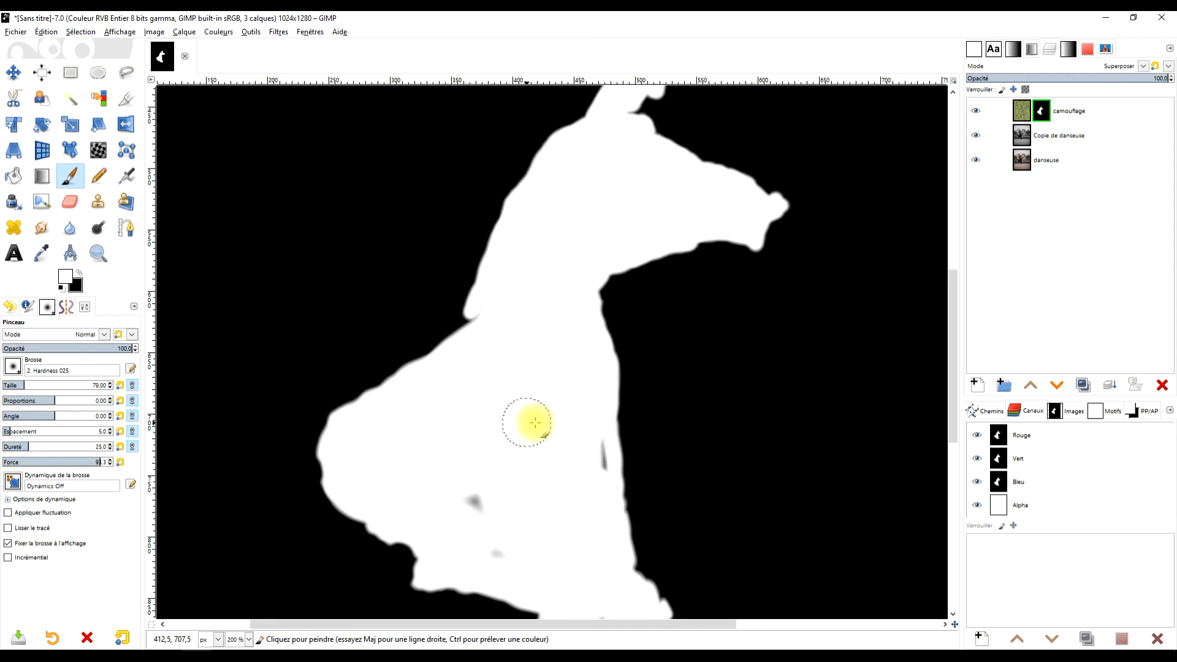
pyautogui.moveTo(563, 352); pyautogui.dragTo(593, 145)
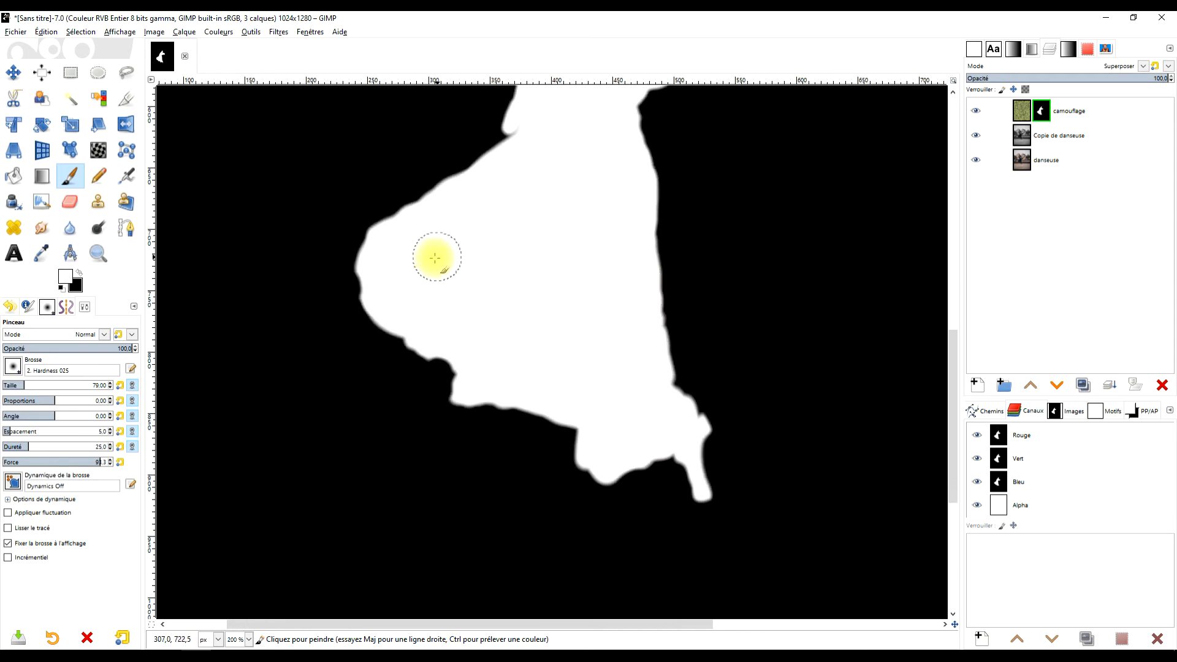
pyautogui.scroll(5, 490, 319)
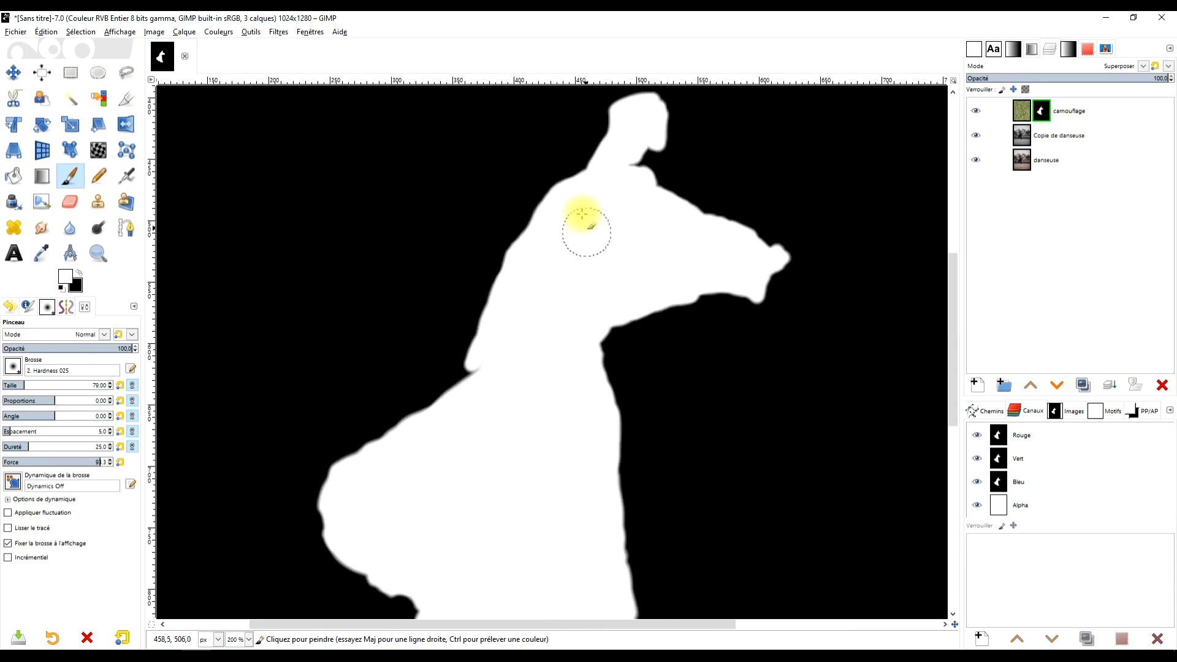
# Turn off the mask display on the camouflage layer to return to the image
pyautogui.click(1021, 112)
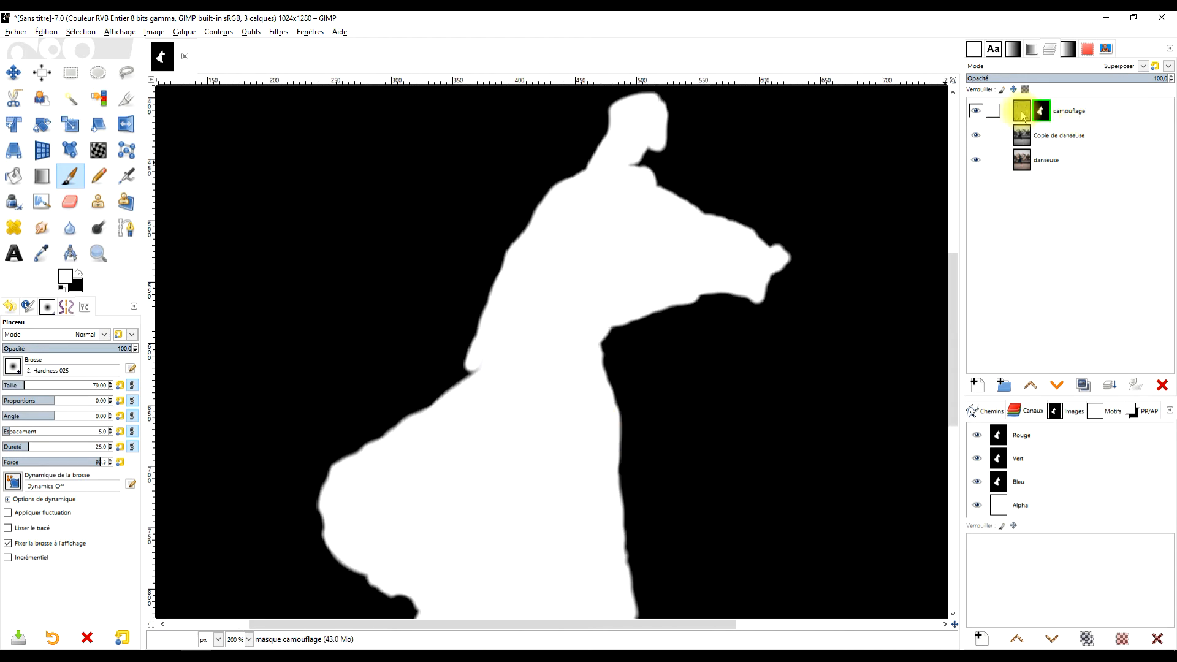
pyautogui.rightClick(1044, 114)
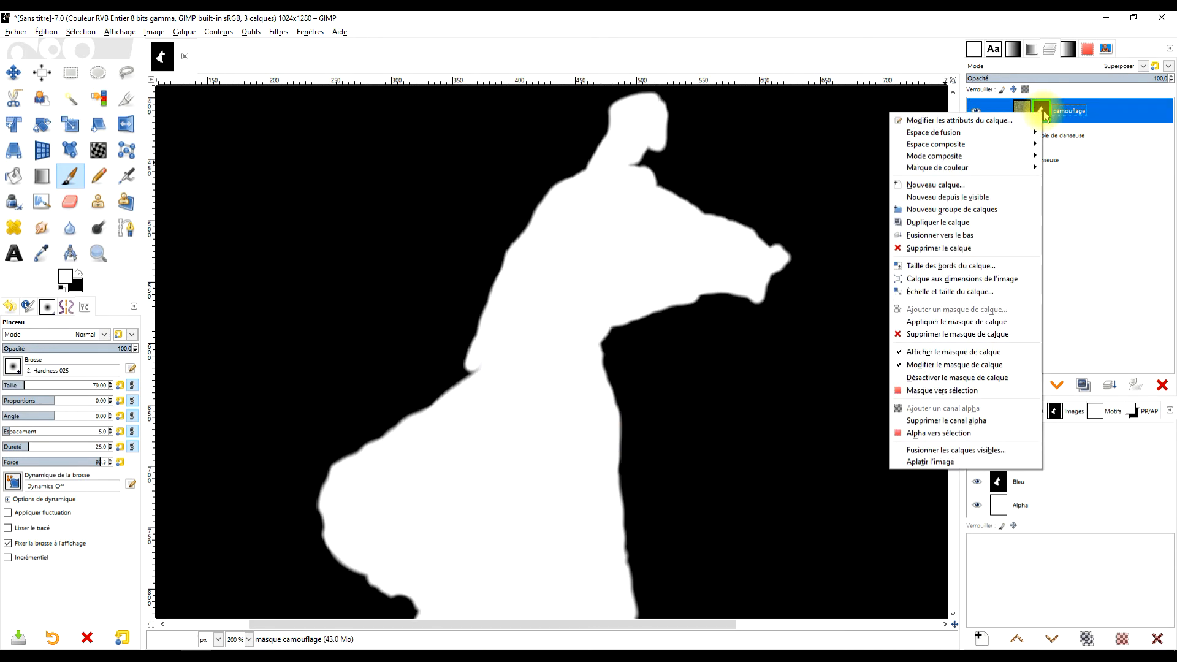
pyautogui.click(952, 359)
pyautogui.scroll(3, 485, 368)
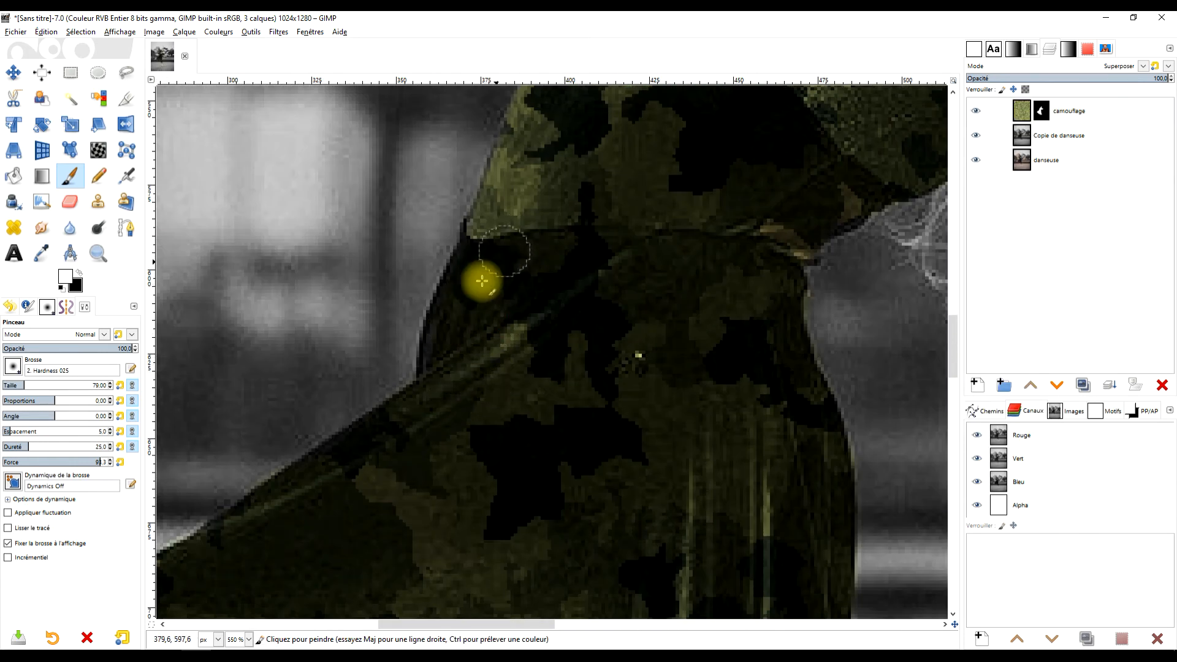
# Display the camouflage layer mask again to check the whole dress shape for gaps, and return to the image view
pyautogui.rightClick(1040, 112)
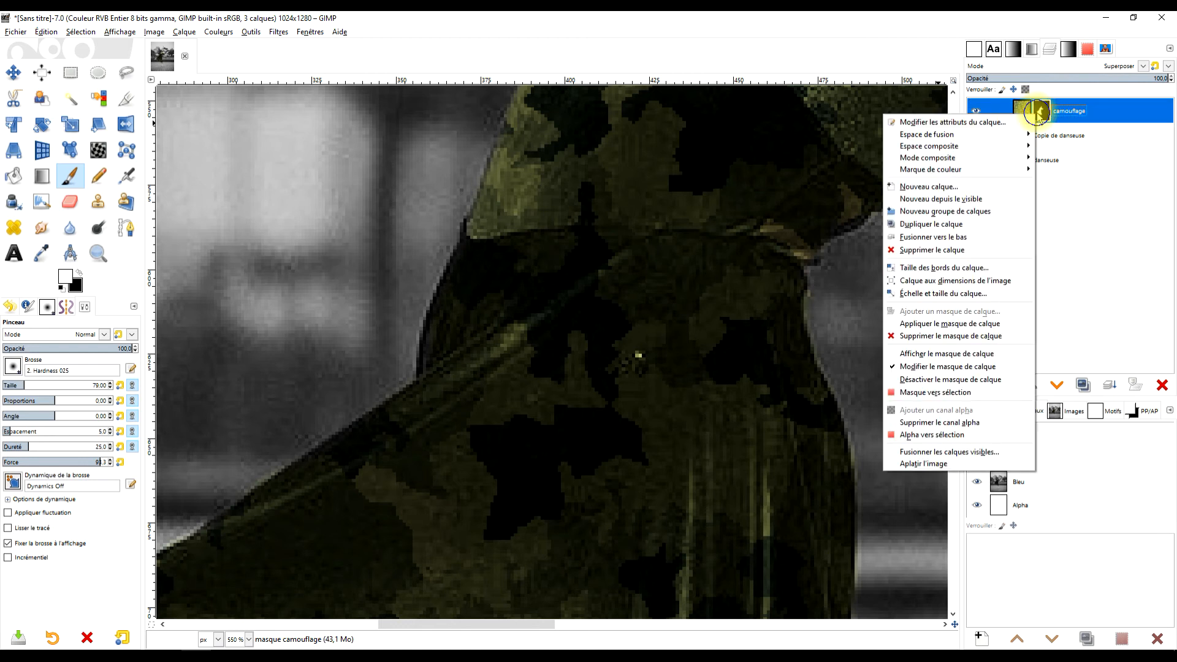
pyautogui.click(957, 353)
pyautogui.scroll(-4, 623, 289)
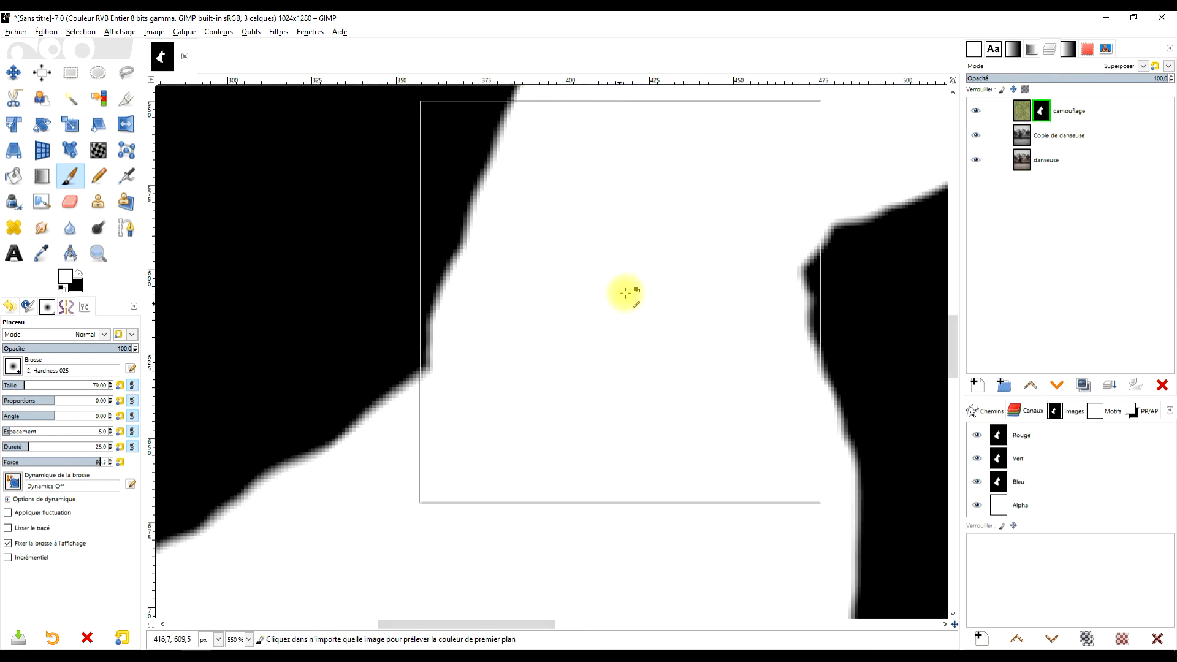
pyautogui.scroll(2, 665, 236)
pyautogui.scroll(-2, 668, 234)
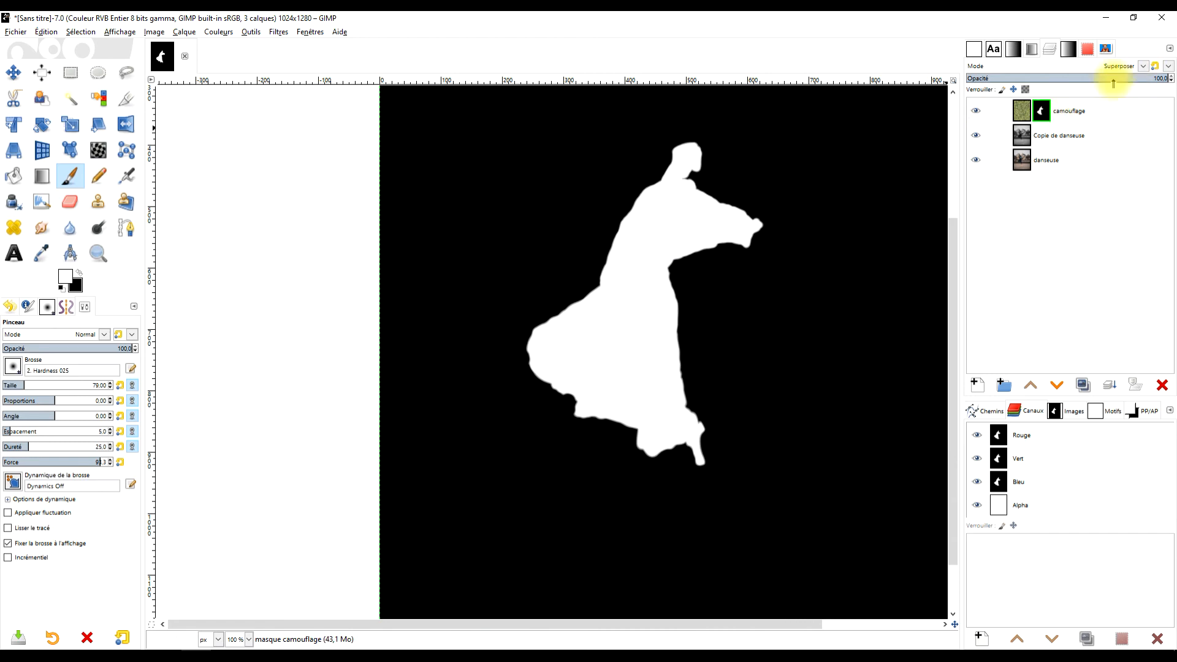
pyautogui.rightClick(1038, 110)
pyautogui.click(996, 351)
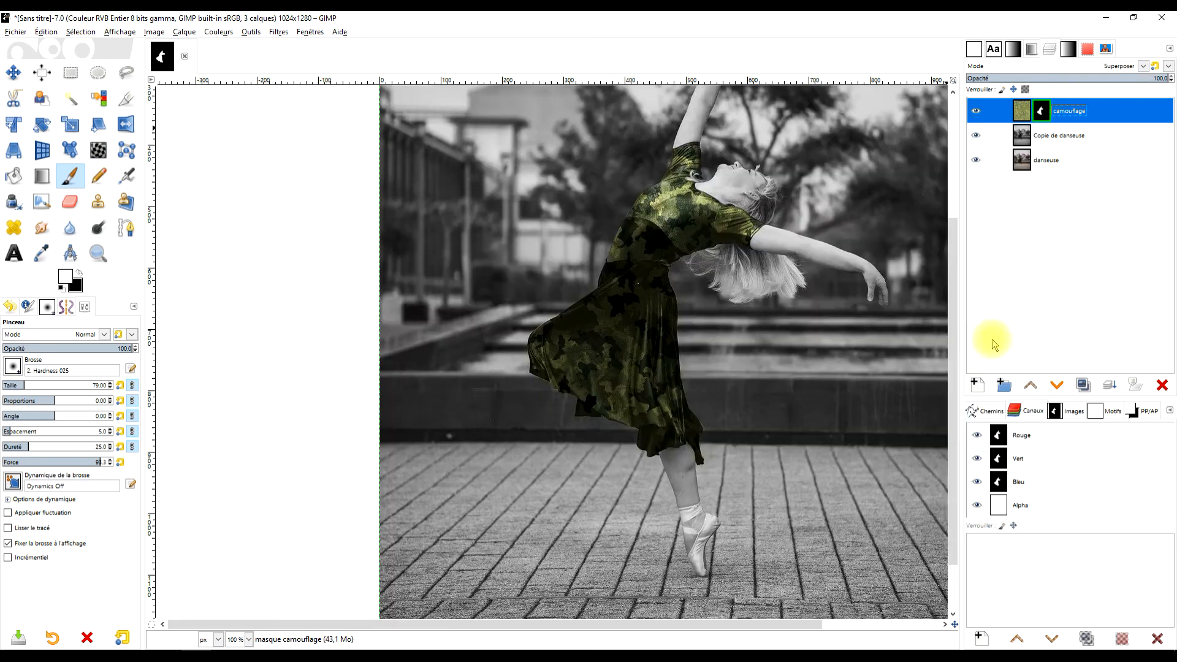
# Examine the camouflage dress at several magnifications, checking its edges around the sleeve, the neck and the skirt
pyautogui.scroll(-2, 562, 444)
pyautogui.scroll(2, 674, 392)
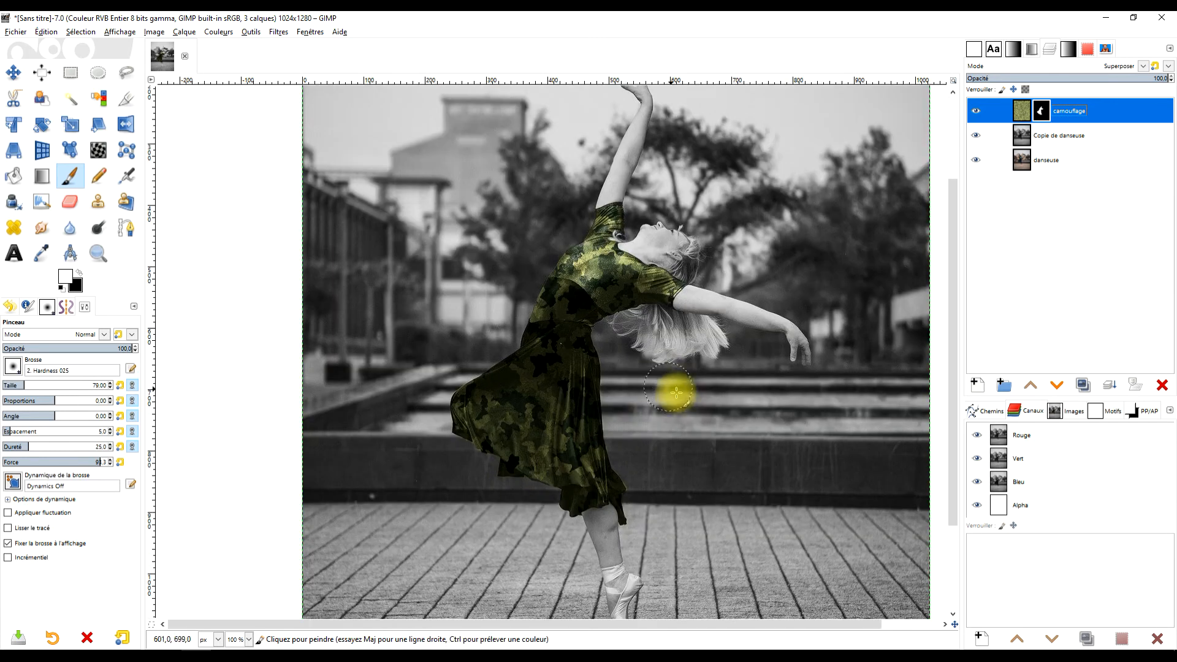
pyautogui.moveTo(676, 392); pyautogui.dragTo(677, 317)
pyautogui.moveTo(799, 342); pyautogui.dragTo(787, 391)
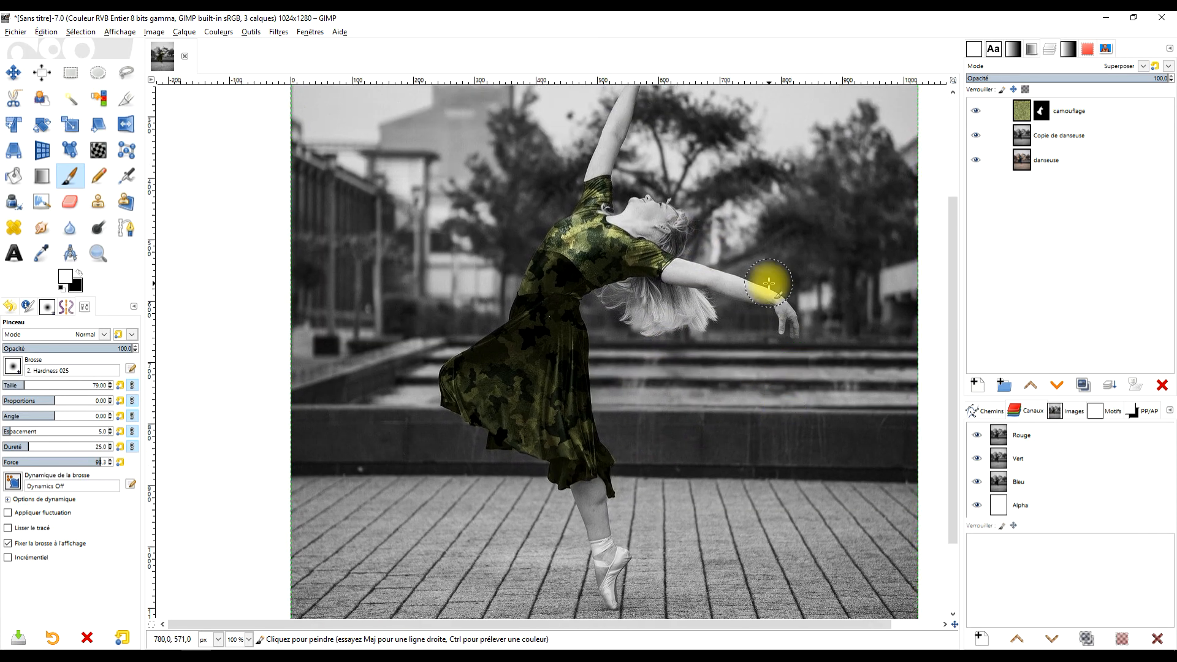
pyautogui.scroll(5, 680, 242)
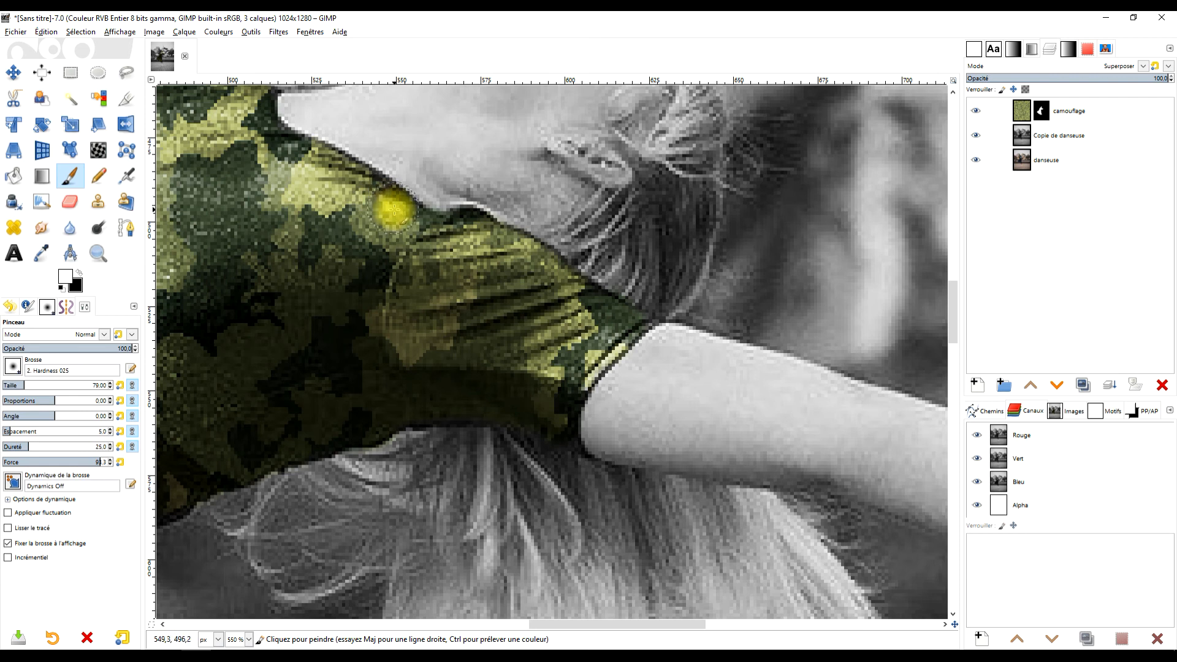
pyautogui.scroll(-8, 393, 210)
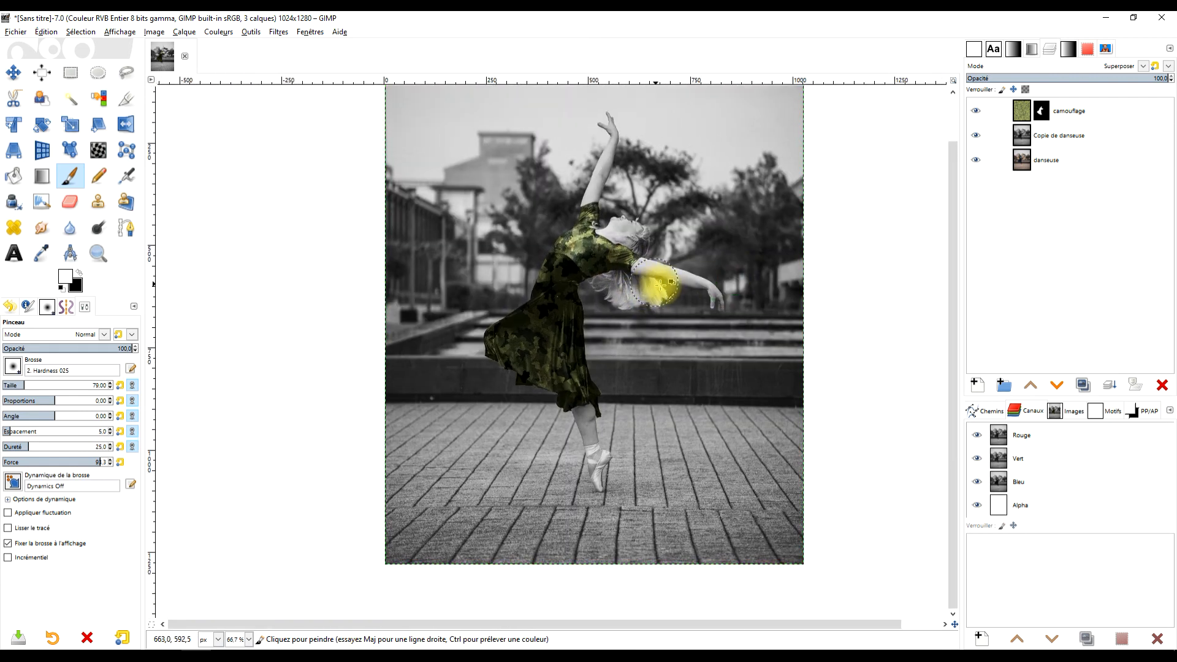
pyautogui.scroll(3, 660, 284)
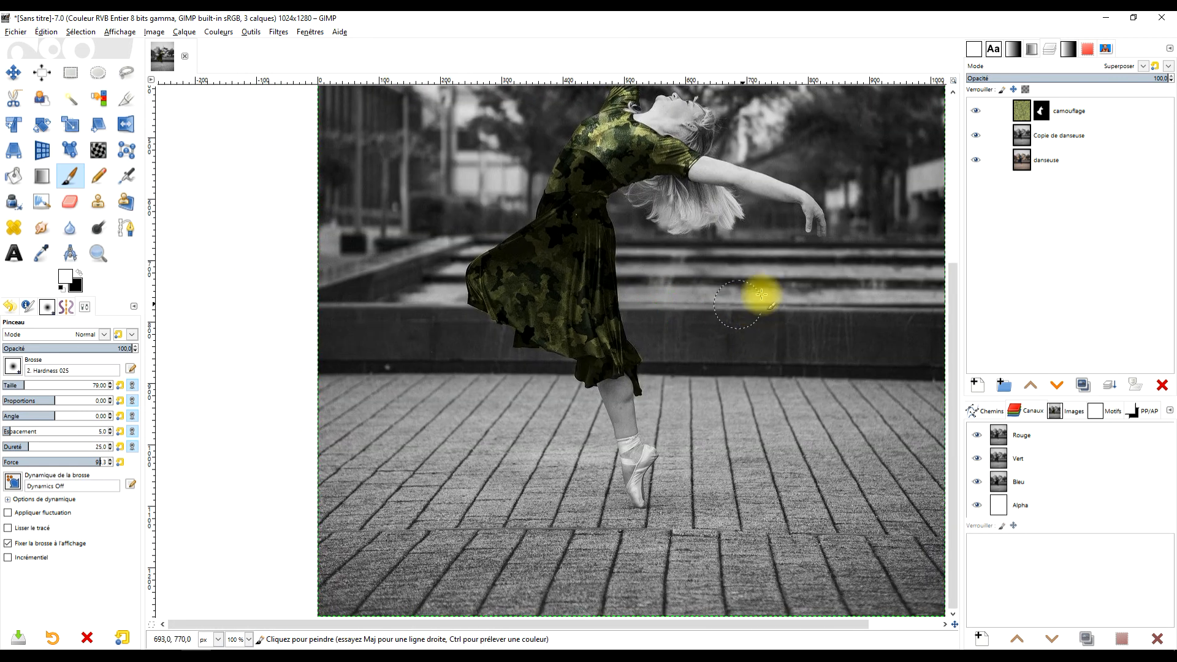
# Select the black area surrounding the dress from the camouflage layer's mask with the contiguous selection tool
pyautogui.click(1040, 111)
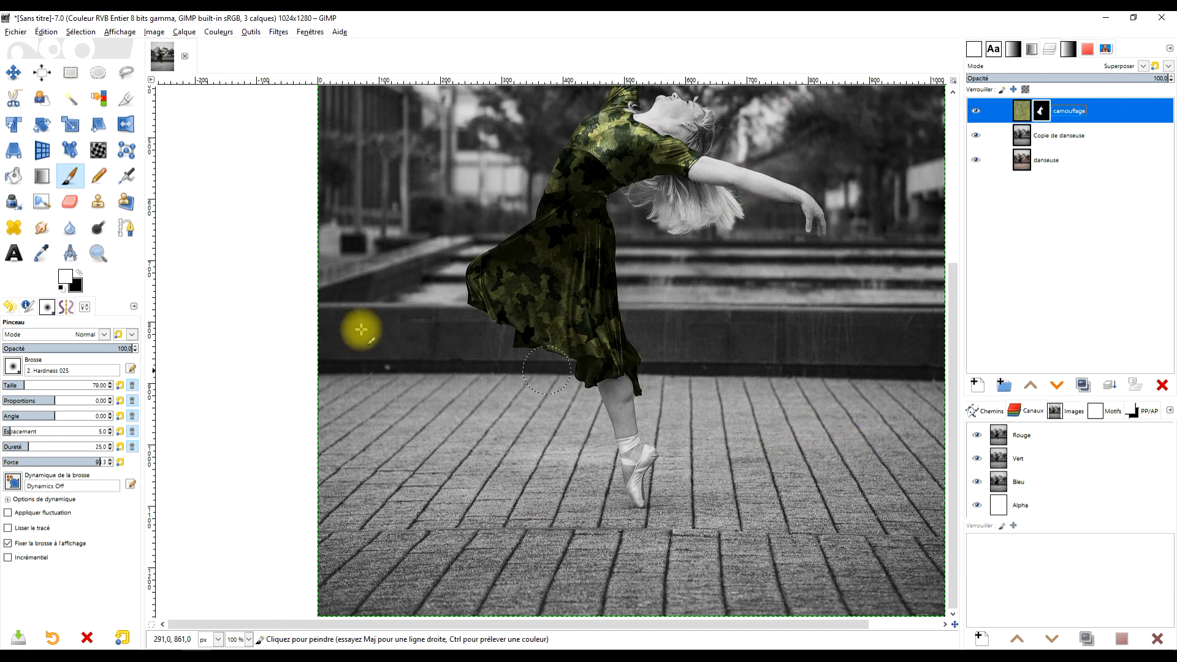
pyautogui.click(69, 98)
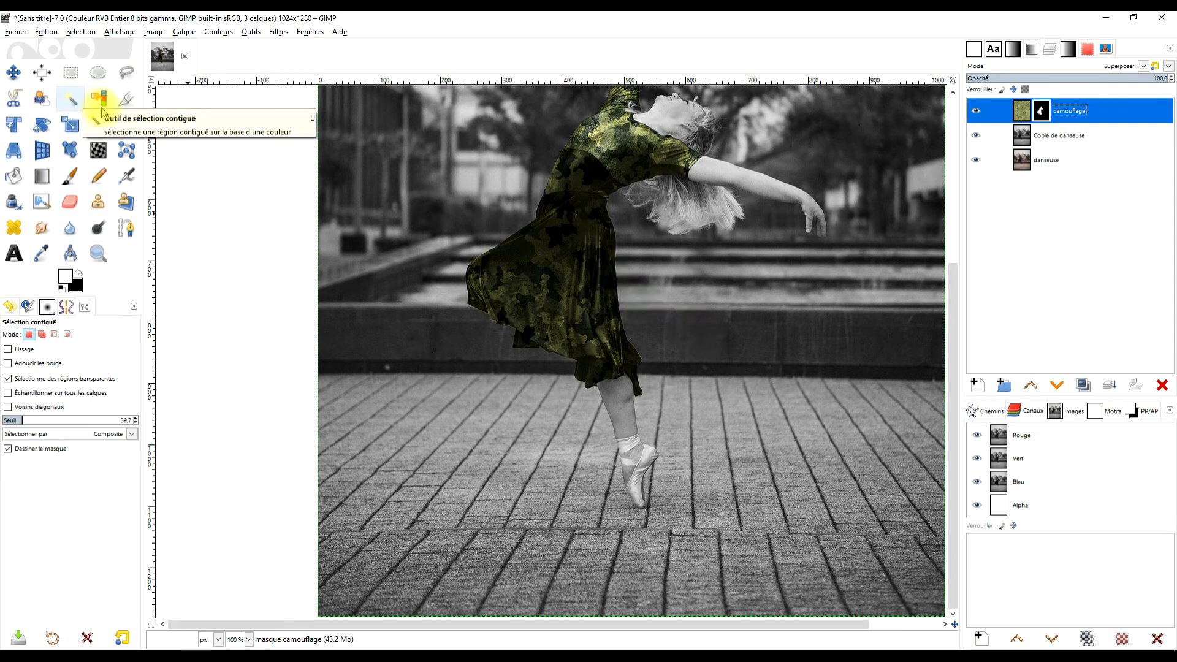
pyautogui.click(711, 342)
pyautogui.moveTo(749, 293); pyautogui.dragTo(793, 402)
# Erase the selected area around the dress from the desaturated "Copie de danseuse" layer
pyautogui.click(1021, 136)
pyautogui.moveTo(828, 337); pyautogui.dragTo(733, 329)
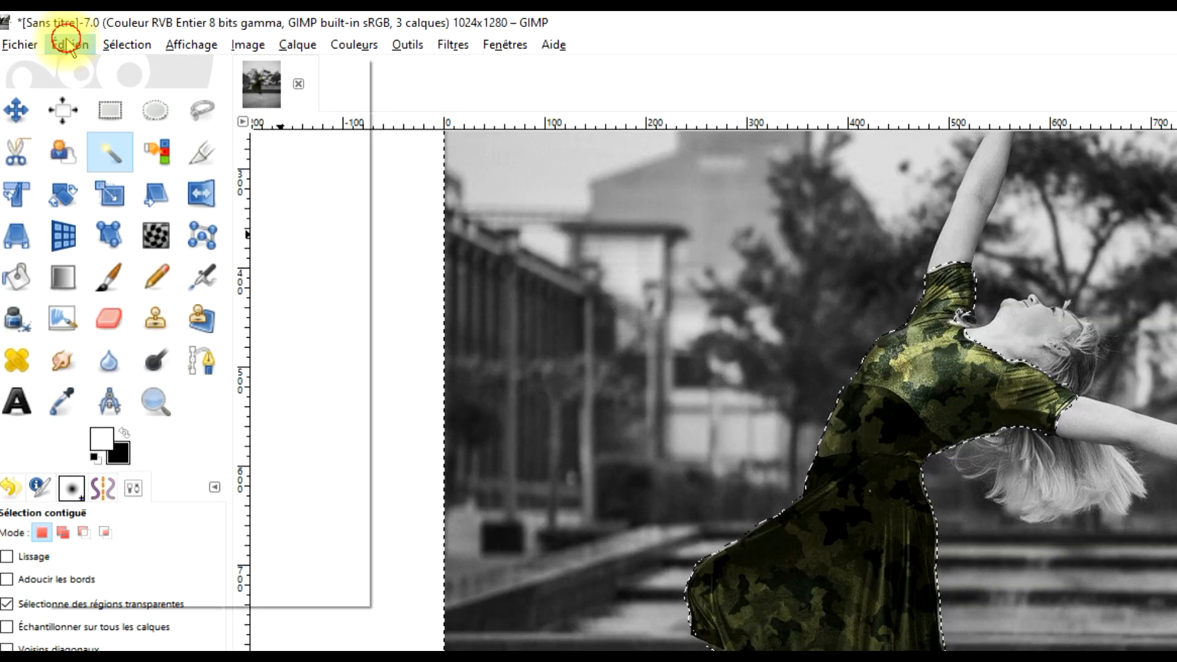
pyautogui.click(46, 31)
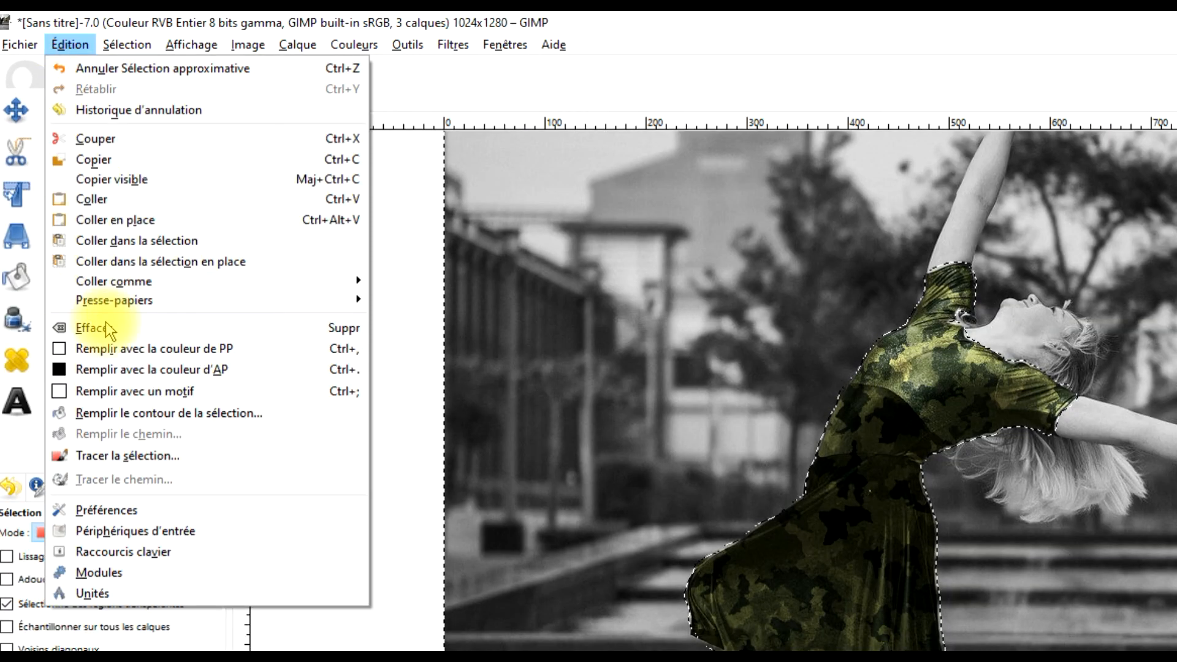
pyautogui.click(108, 325)
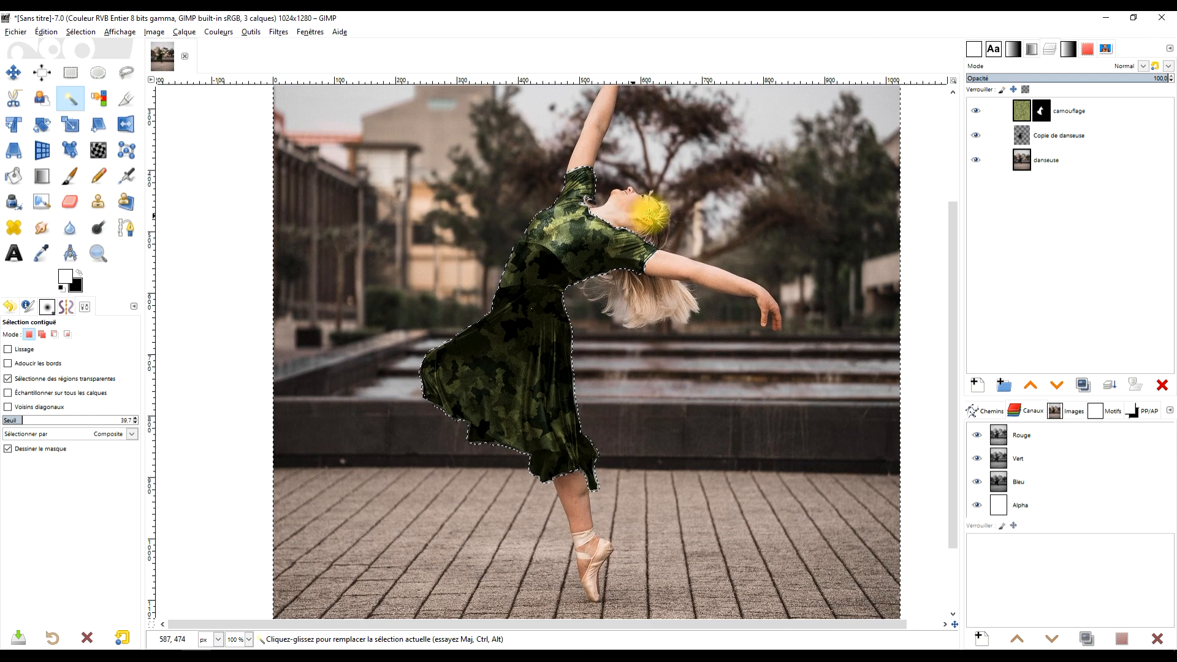
# Remove the selection around the dress using the rectangle selection tool
pyautogui.click(72, 74)
pyautogui.click(269, 183)
pyautogui.scroll(-2, 698, 276)
pyautogui.scroll(2, 687, 257)
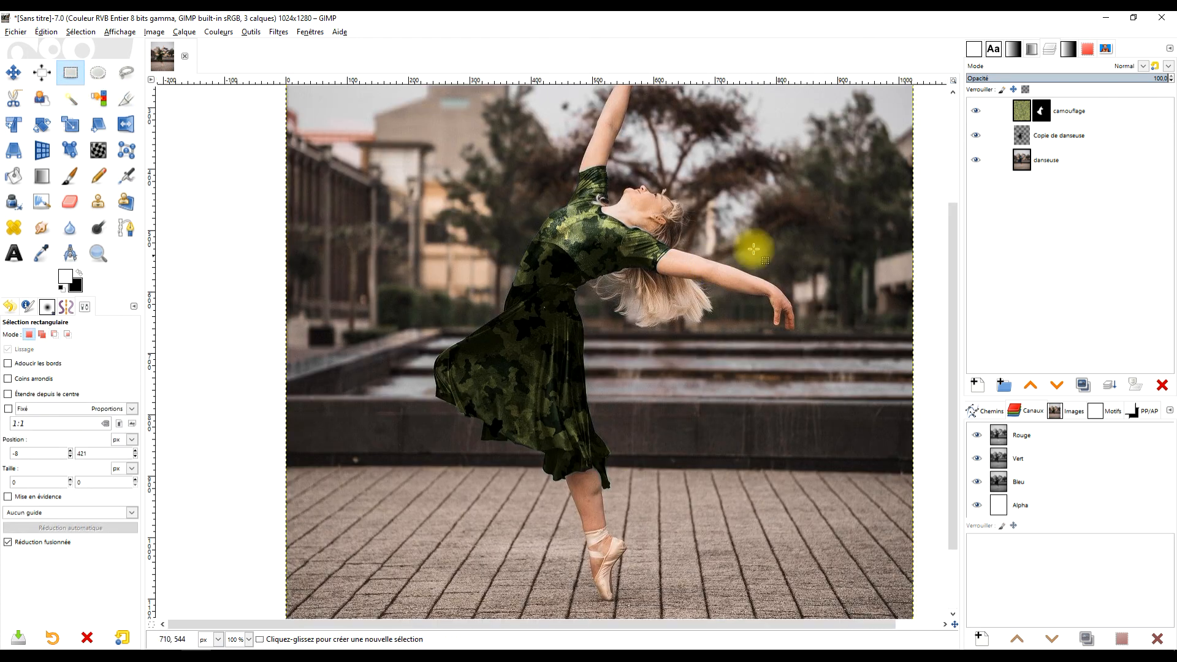
# Make the danseuse layer active and examine the camouflage dress against the colour photo, framing the whole dancer
pyautogui.click(1020, 159)
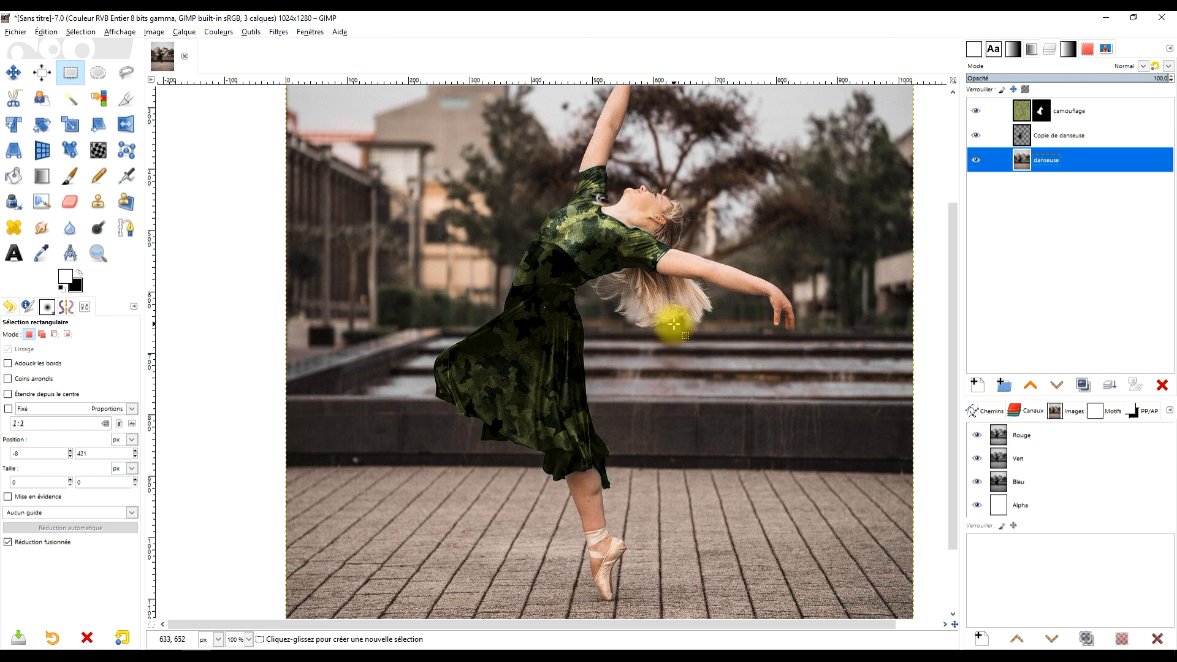
pyautogui.scroll(1, 679, 315)
pyautogui.scroll(-2, 668, 306)
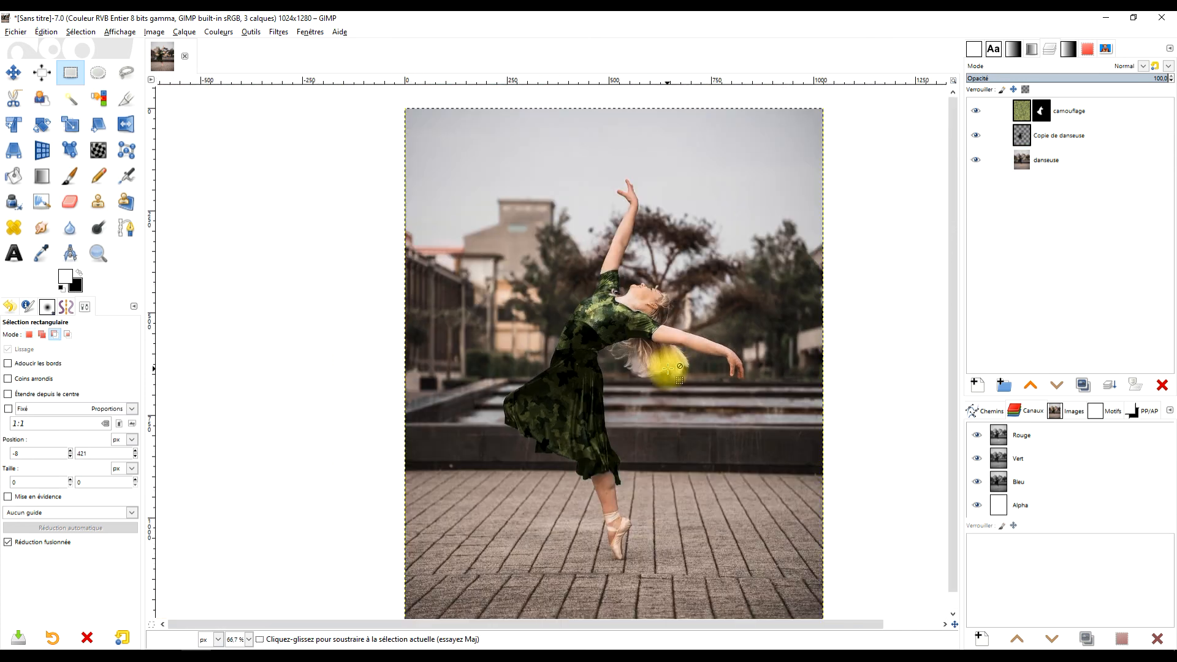
pyautogui.scroll(1, 673, 349)
pyautogui.scroll(-1, 705, 311)
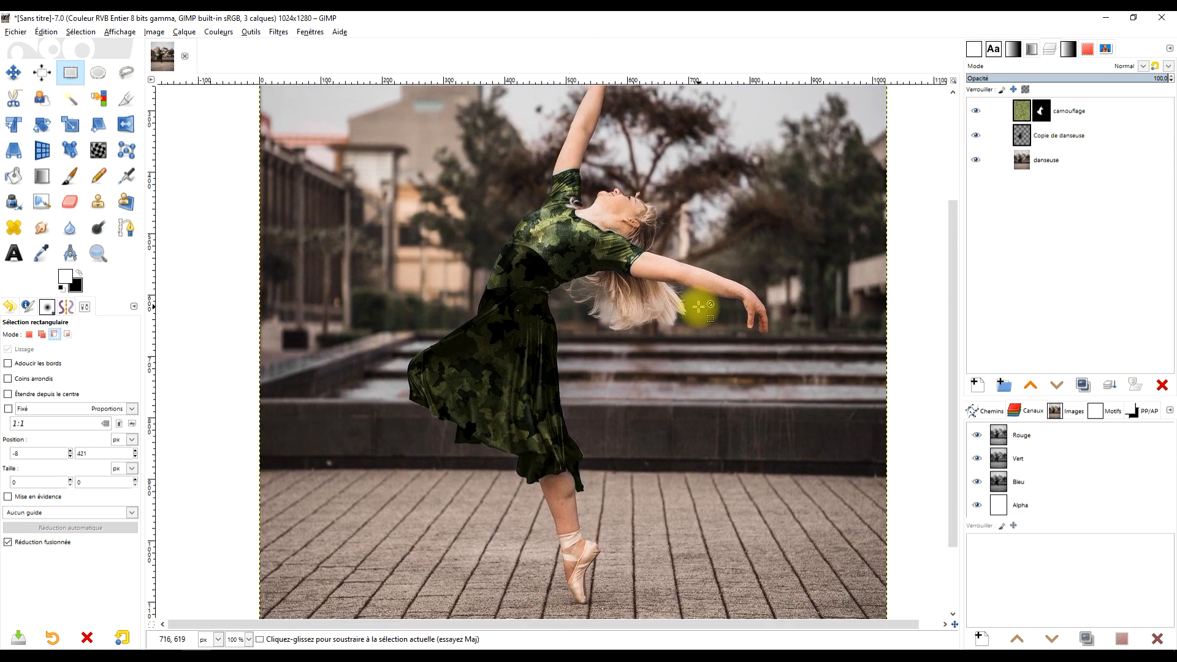
pyautogui.scroll(-2, 698, 306)
pyautogui.click(100, 250)
pyautogui.moveTo(525, 148); pyautogui.dragTo(760, 470)
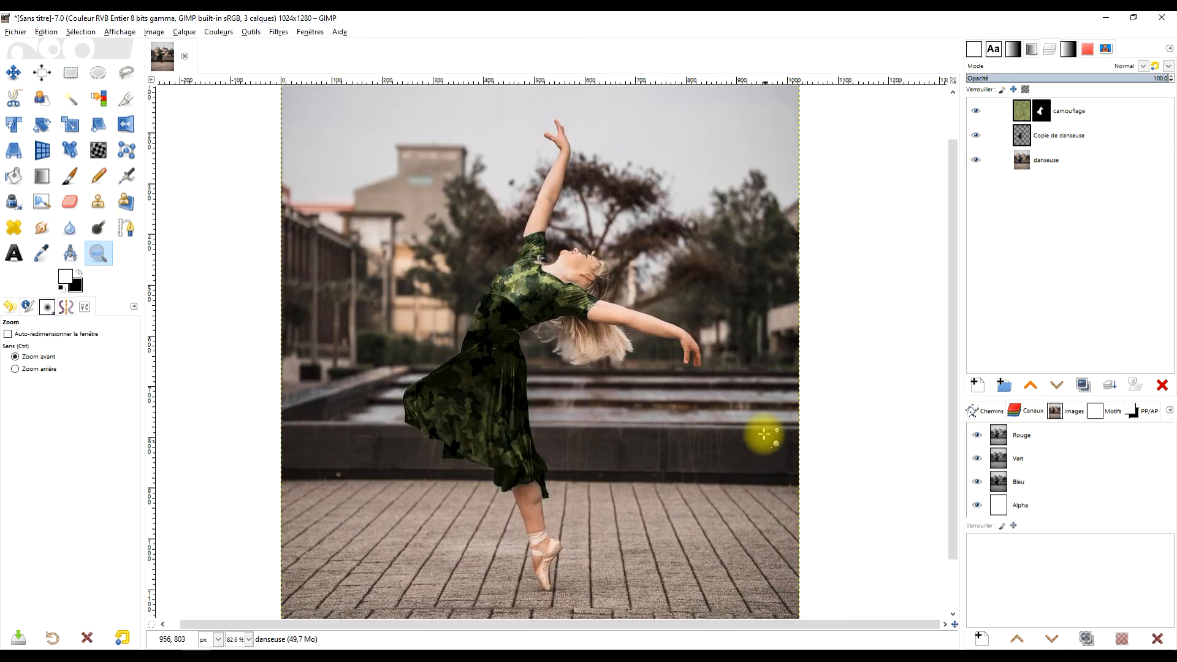